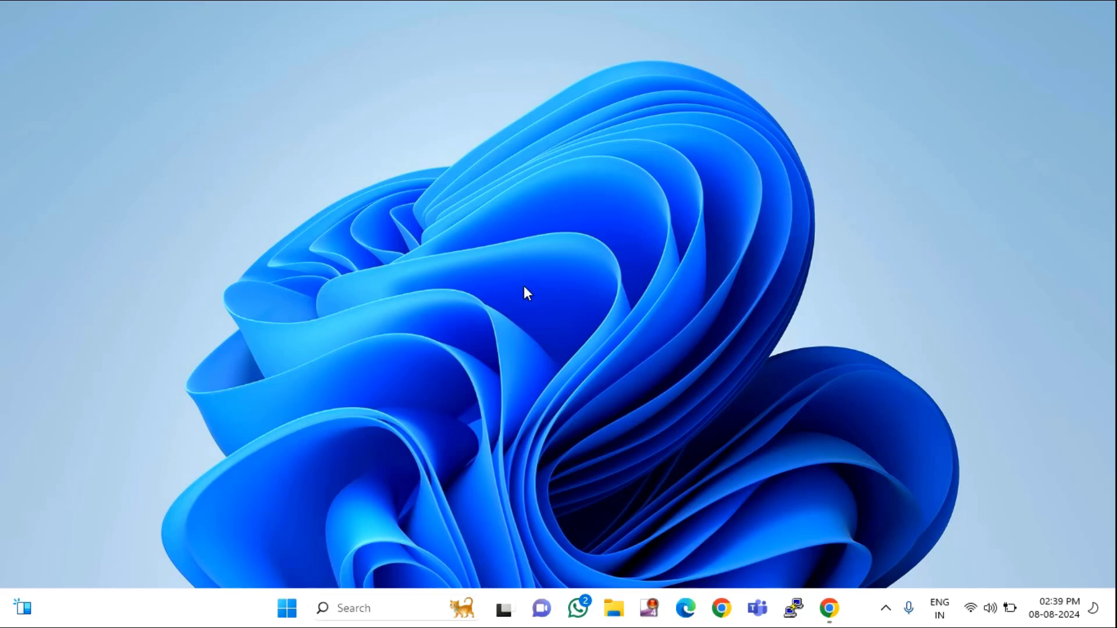
Search for "services" and open the Services app
click(287, 608)
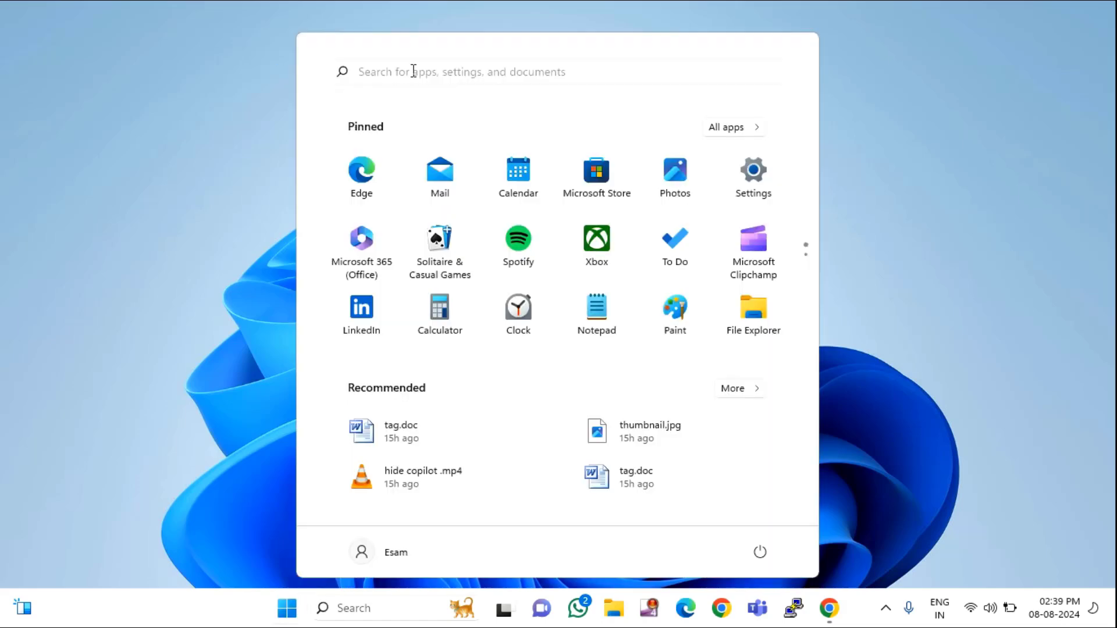
click(413, 71)
text(serv)
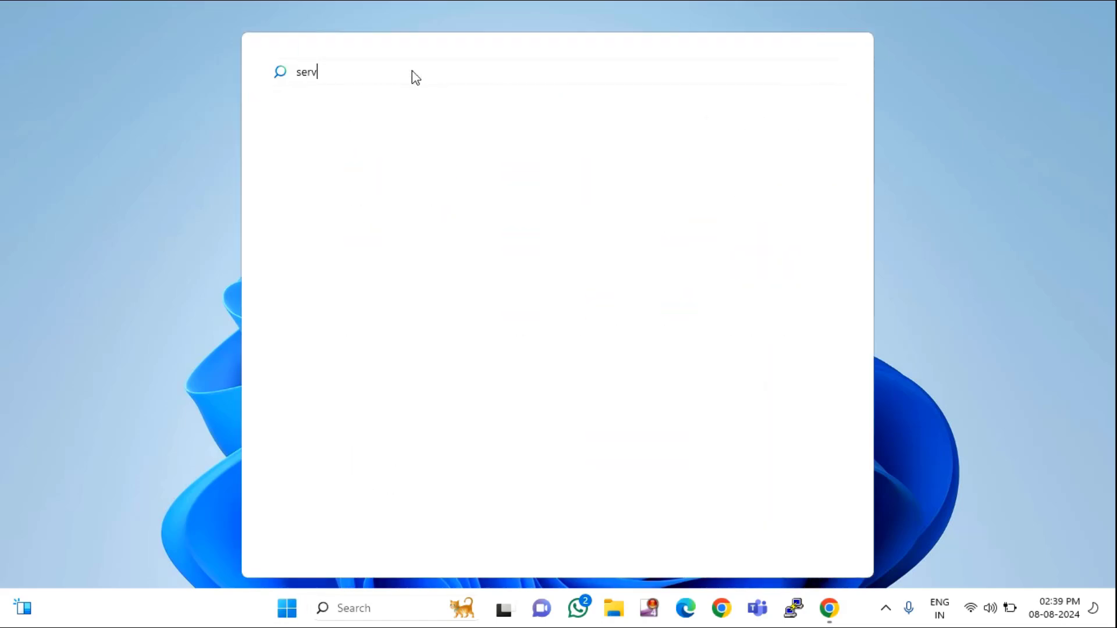
text(ices)
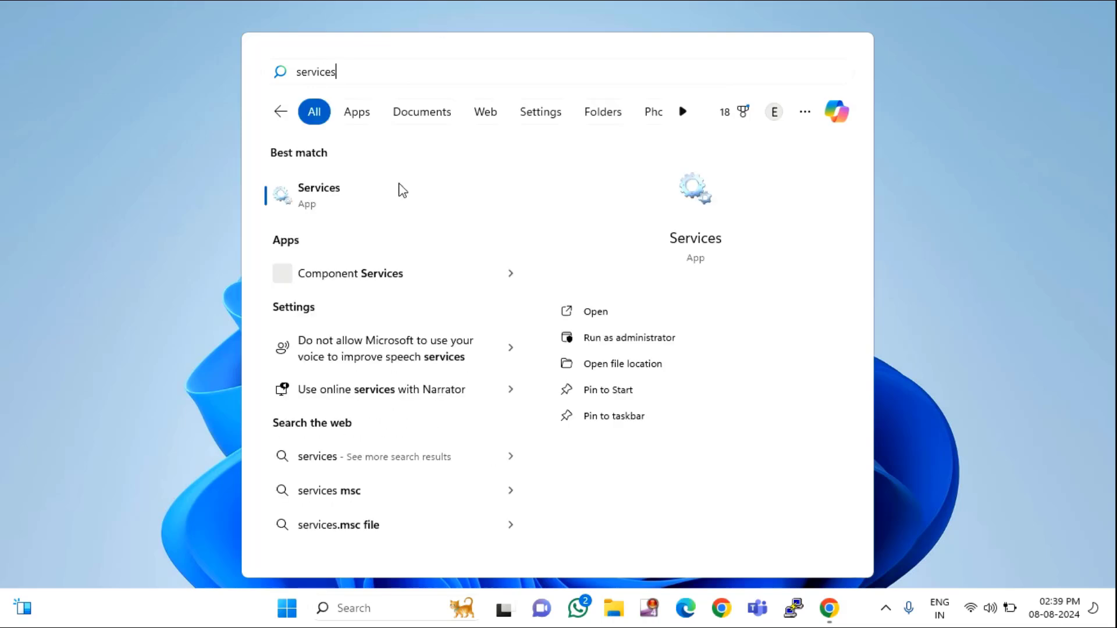
click(400, 186)
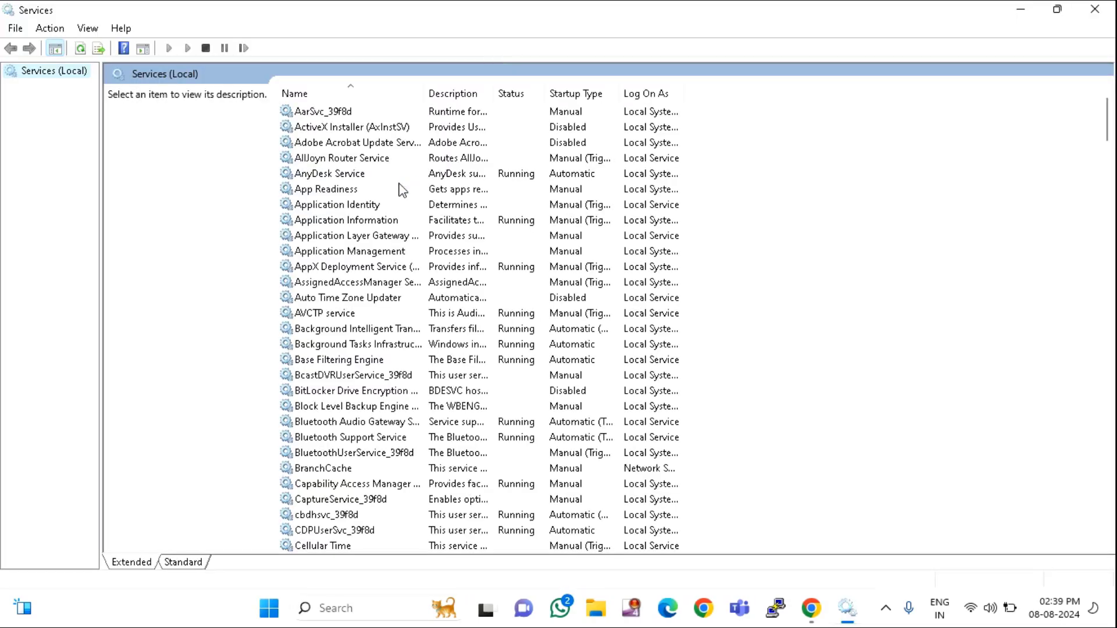
Locate the Windows Time service in the services list and open its properties
click(332, 417)
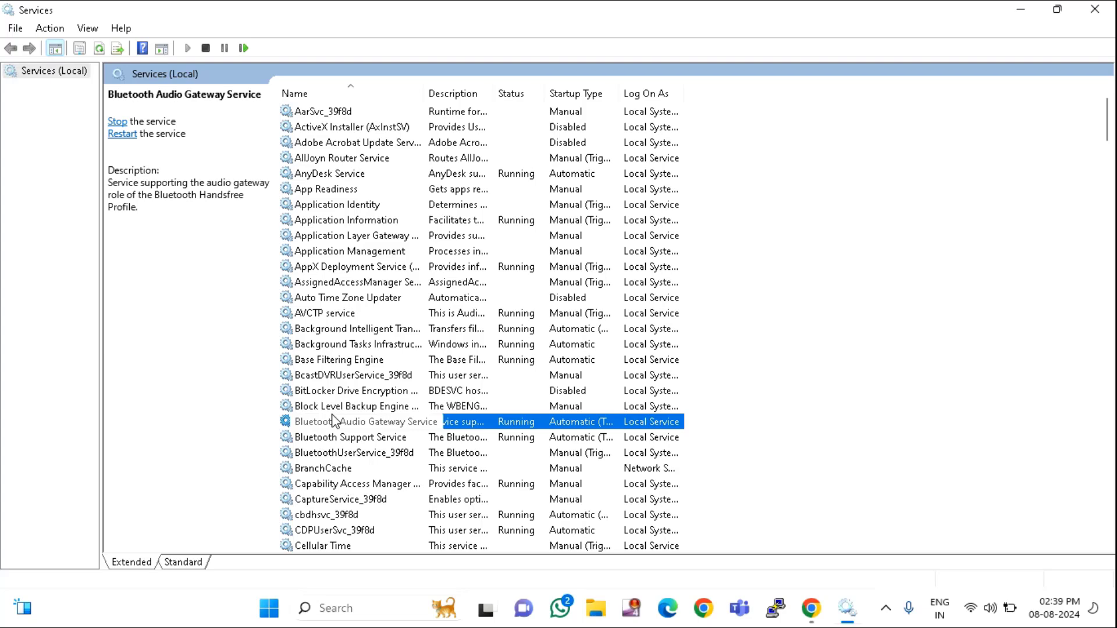
key(w)
key(Down)
key(Down)
key(Down)
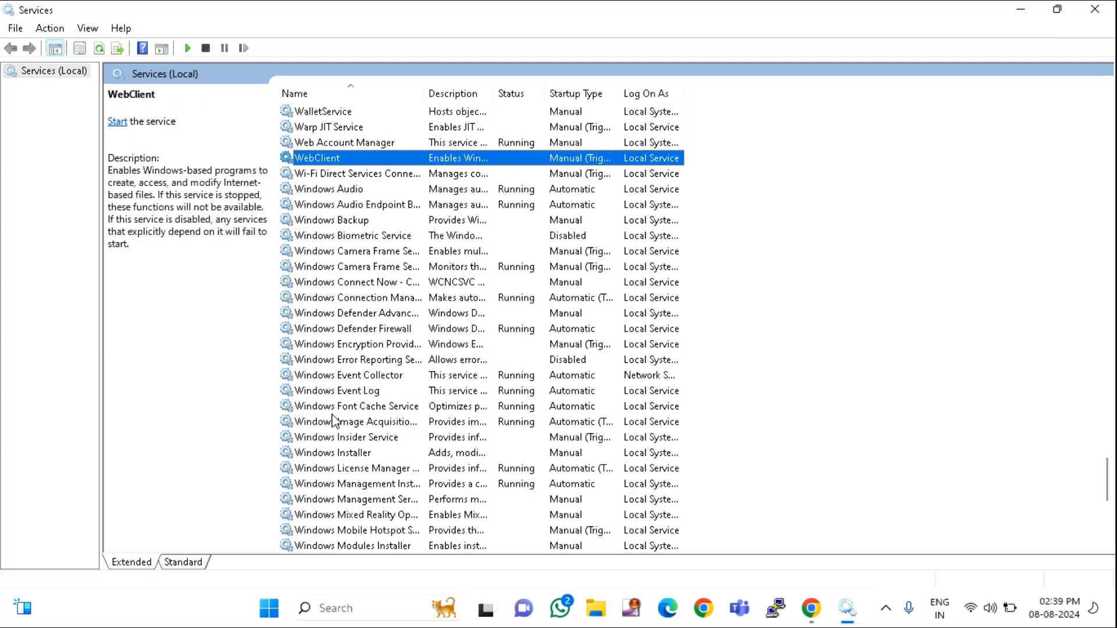
key(Down)
key(Down)
key(Down)
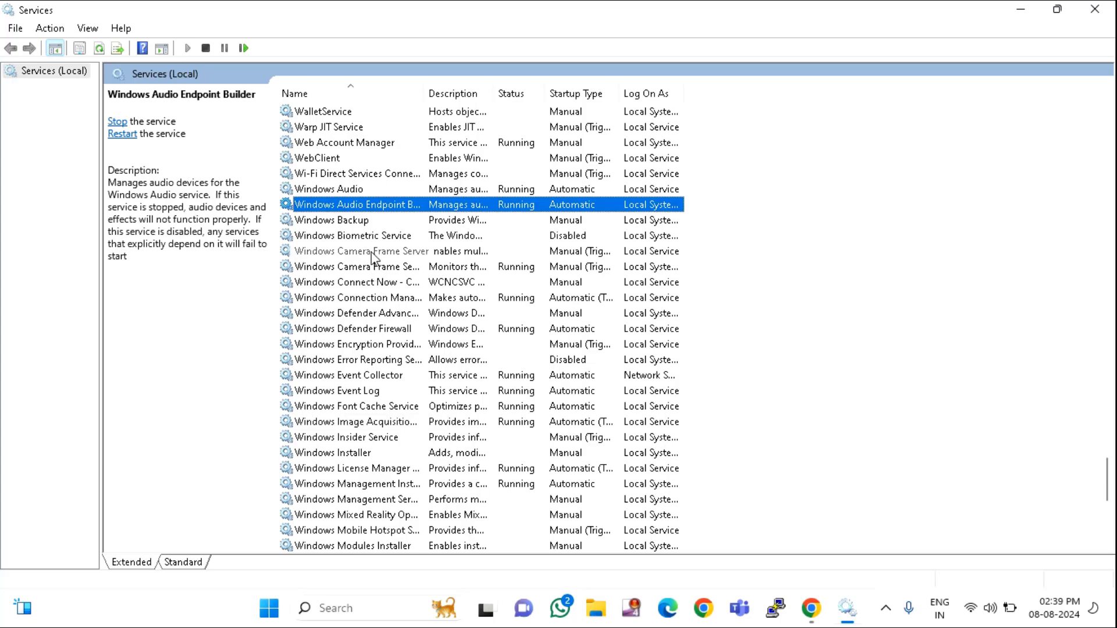
scroll(375, 282, down, 2)
scroll(378, 314, down, 3)
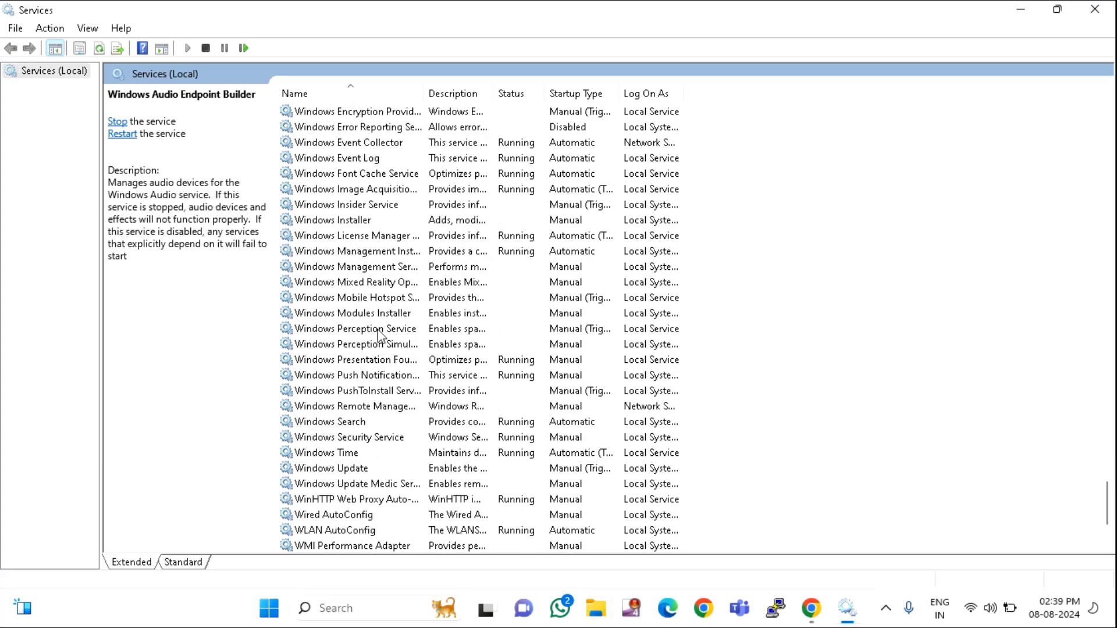
double_click(346, 456)
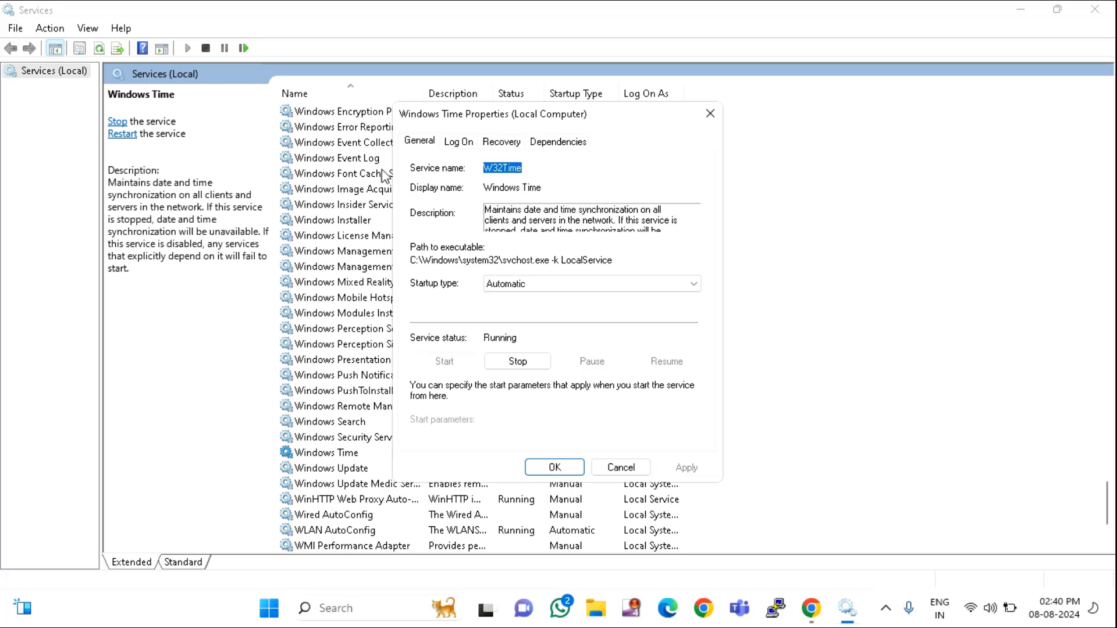
Set the Windows Time service to log on with the Local System account and allow it to interact with the desktop
click(458, 143)
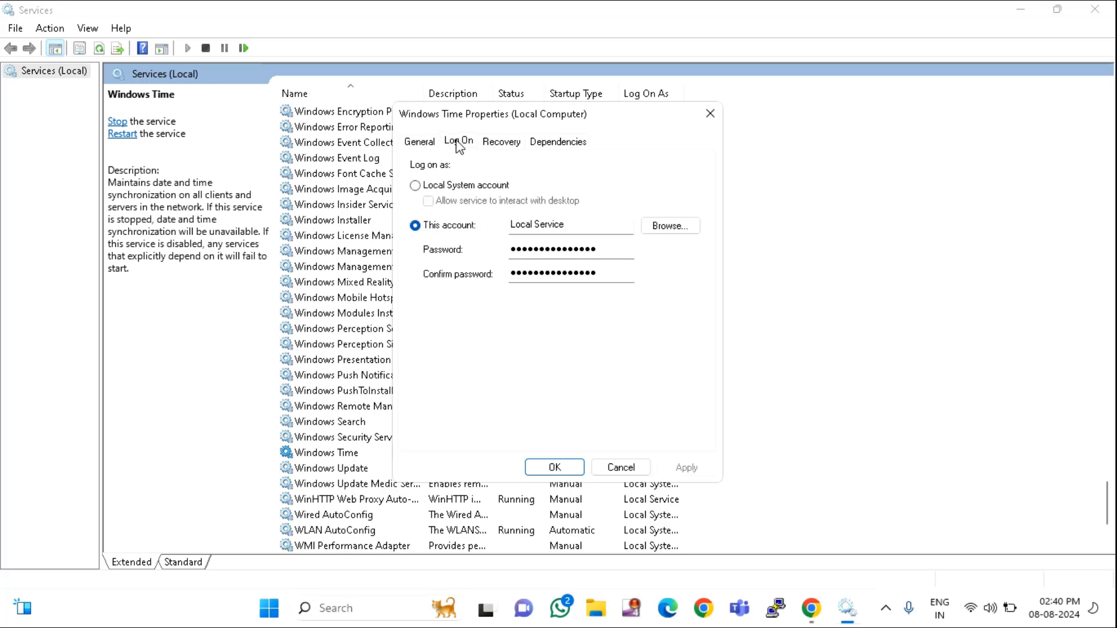
click(415, 185)
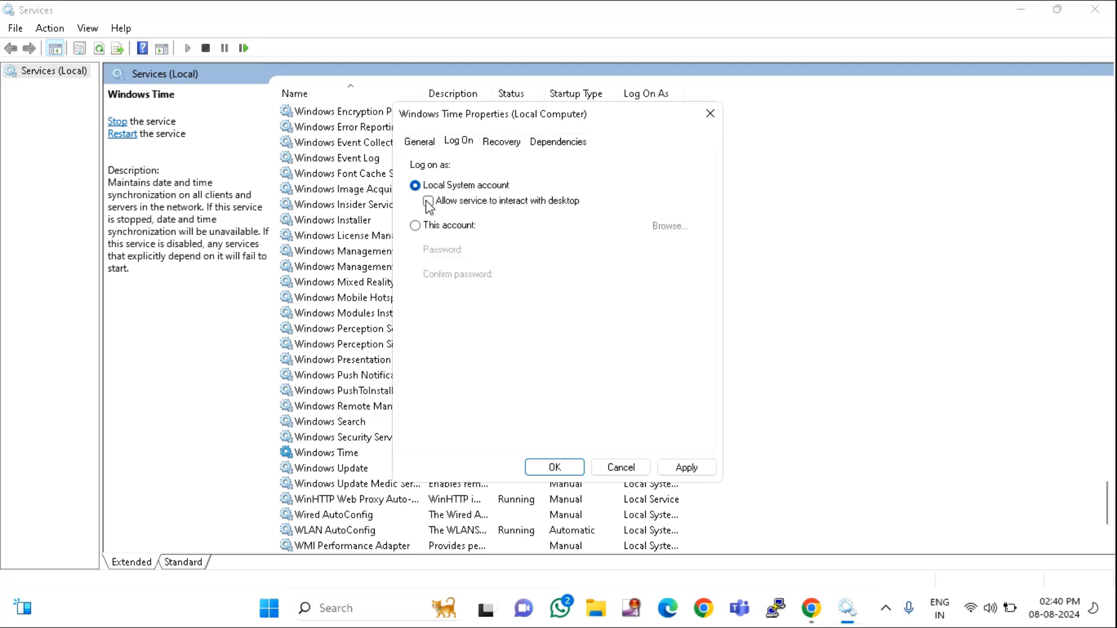
click(428, 201)
click(555, 467)
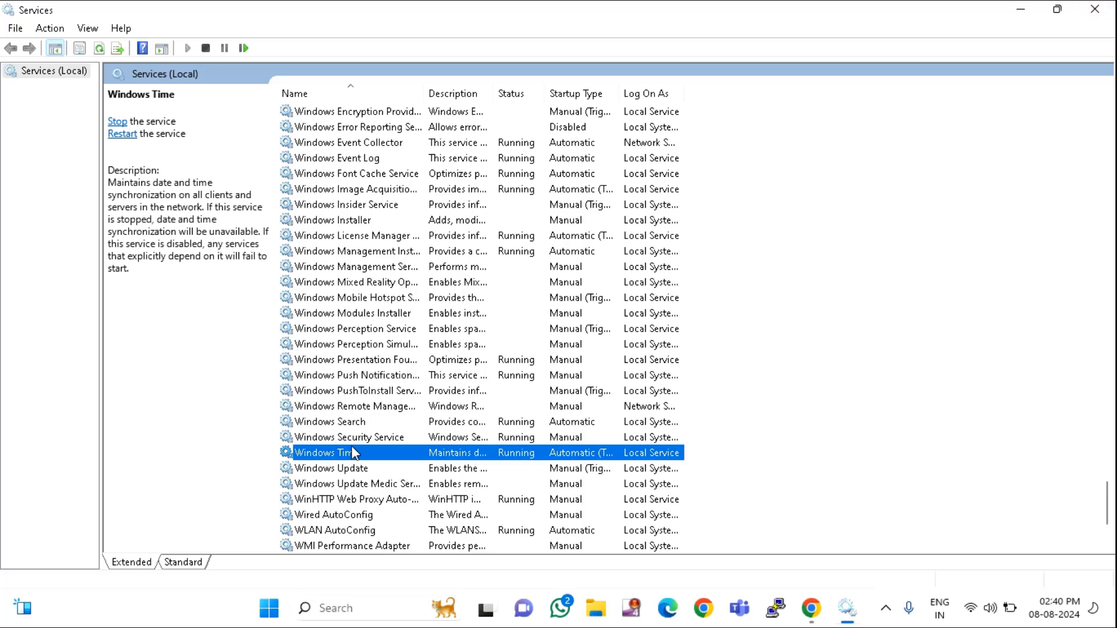
Check the start and stop actions offered for the Windows Time service and close the Services window
right_click(331, 454)
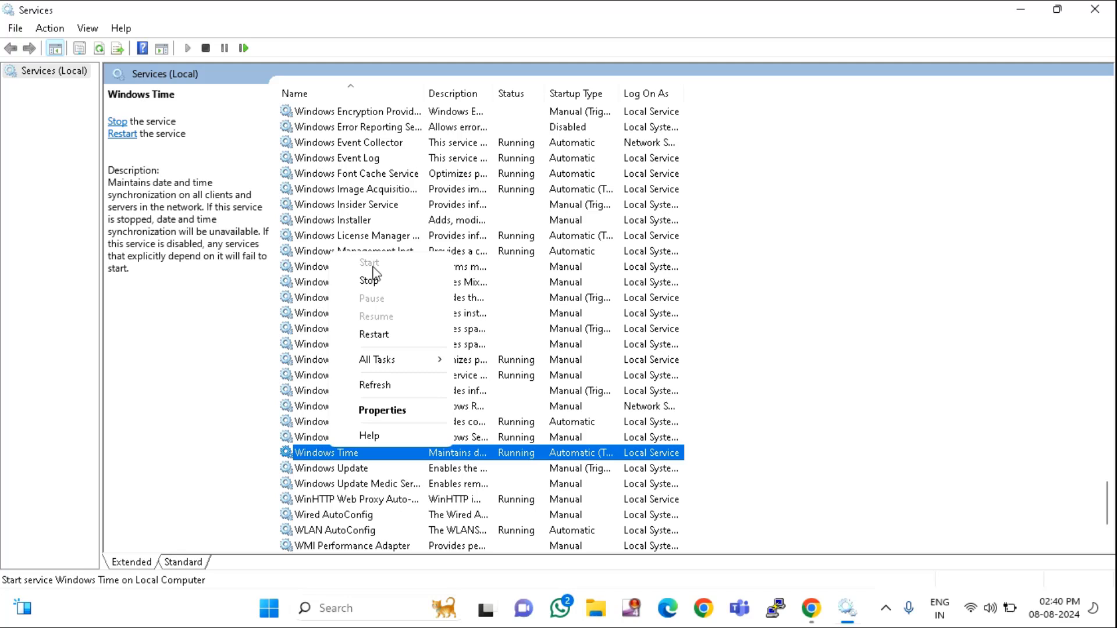
click(842, 430)
click(1108, 8)
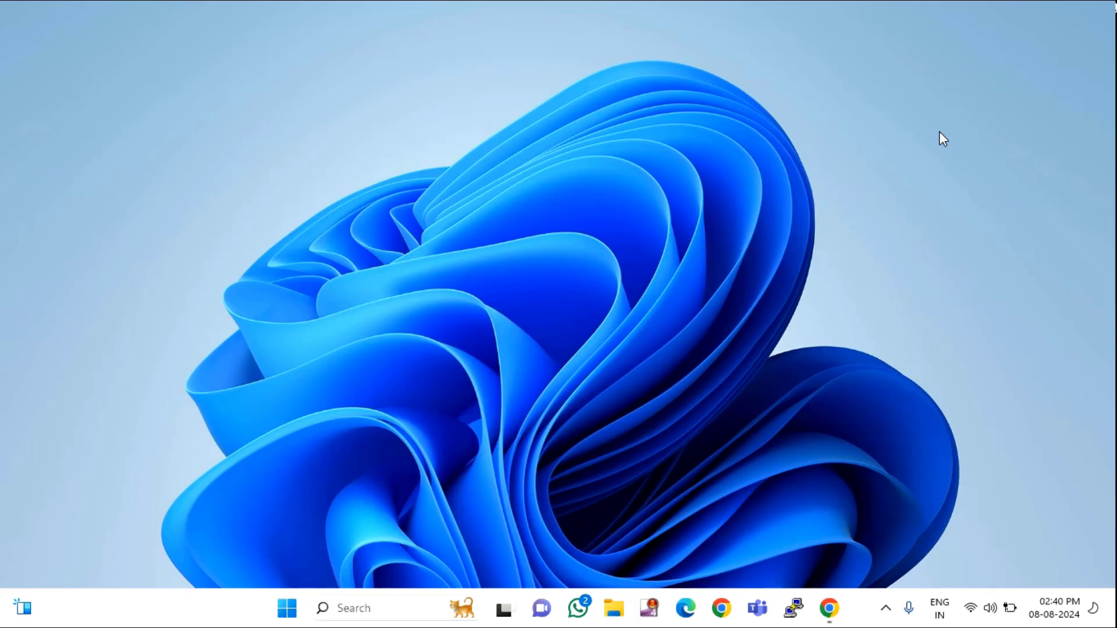
Run timedate.cpl to open the Date and Time settings
key(super+r)
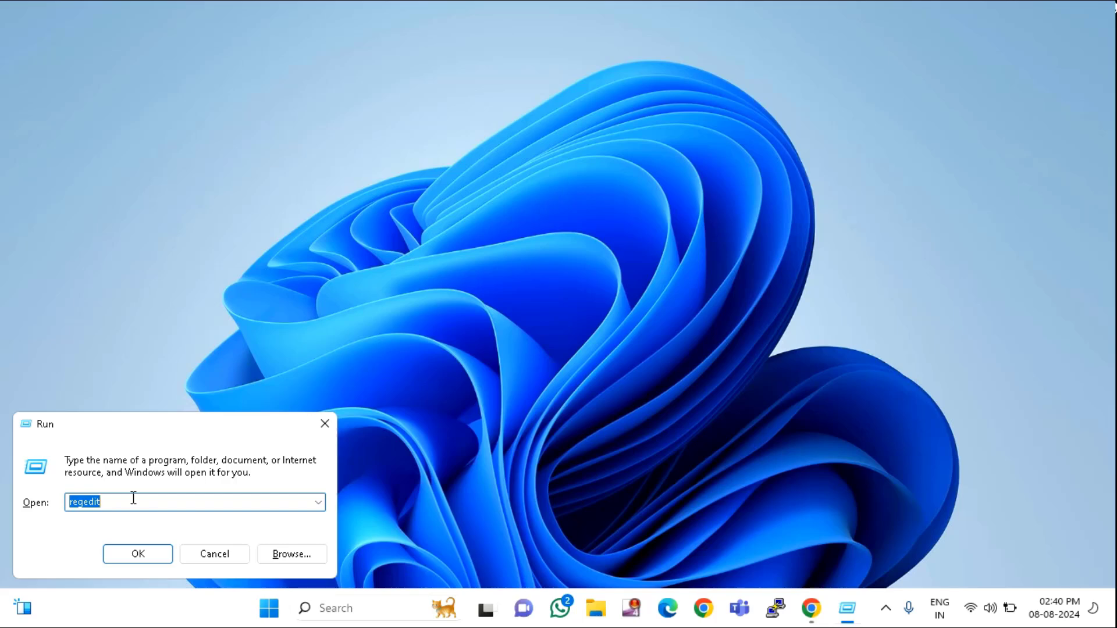
text(timedate.cpl)
key(Return)
key(Return)
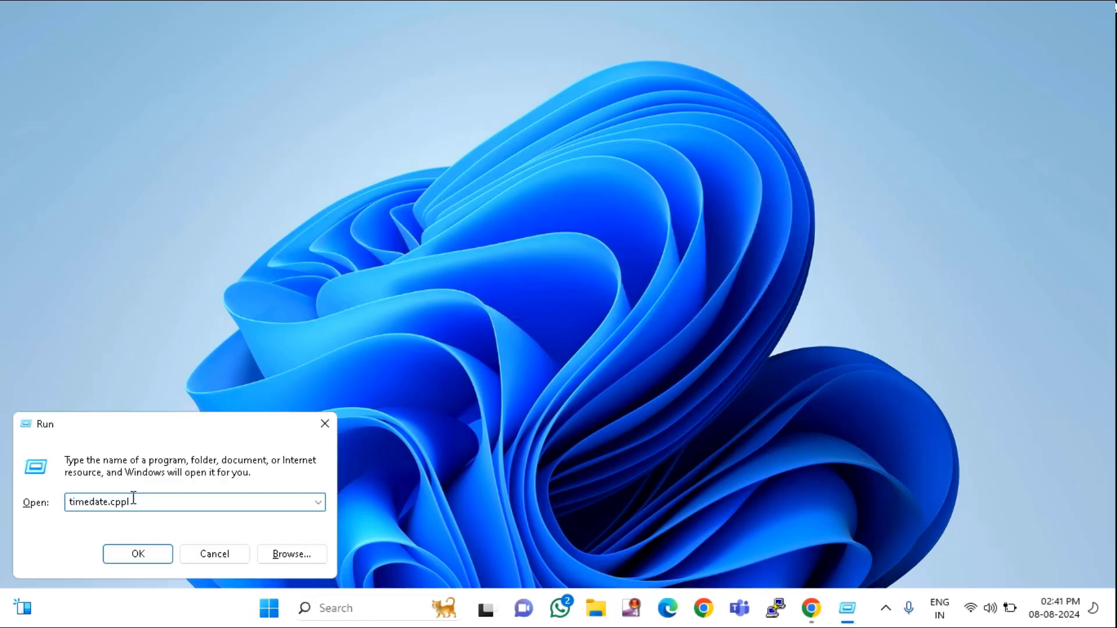
key(Left)
key(Left)
key(BackSpace)
key(Right)
key(Right)
click(137, 554)
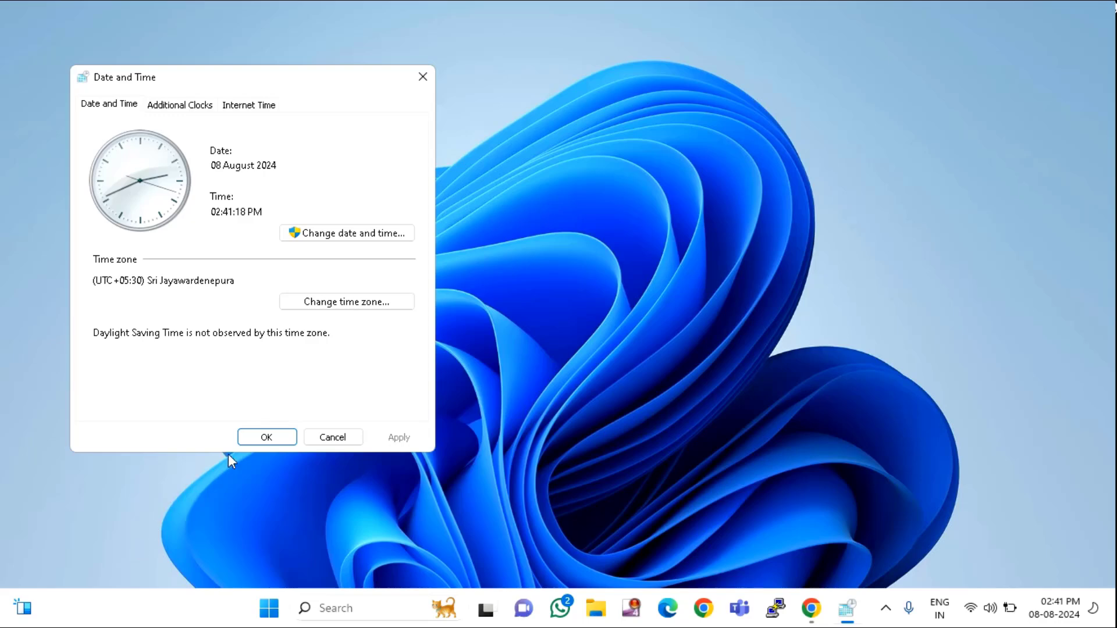
Set the Internet time server to time.windows.com, synchronize the clock with it, and close the Date and Time settings
click(336, 302)
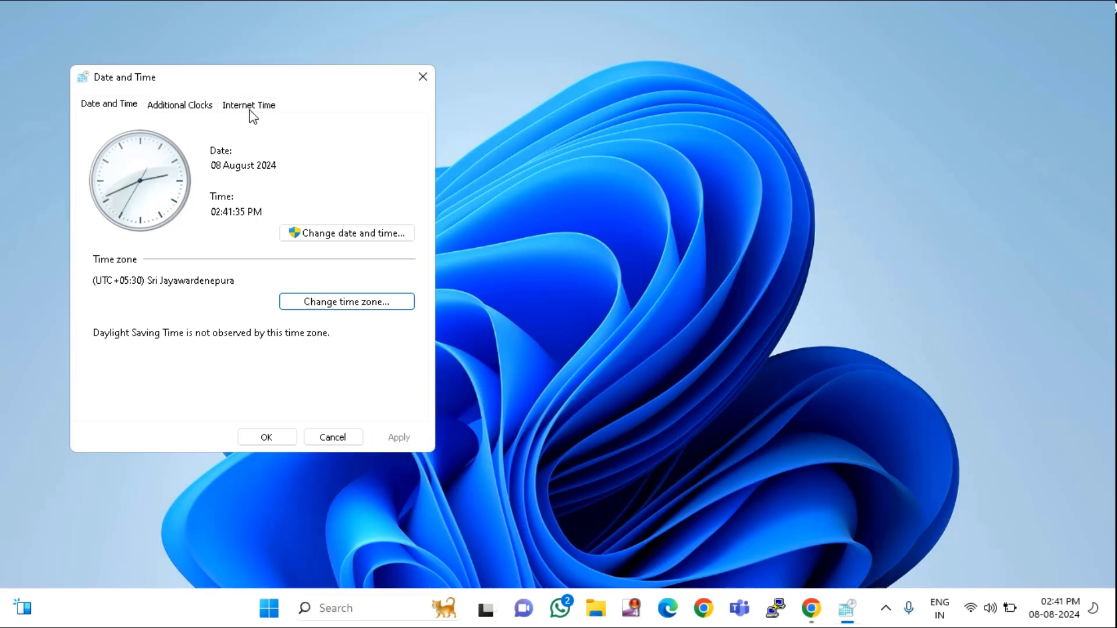
click(251, 109)
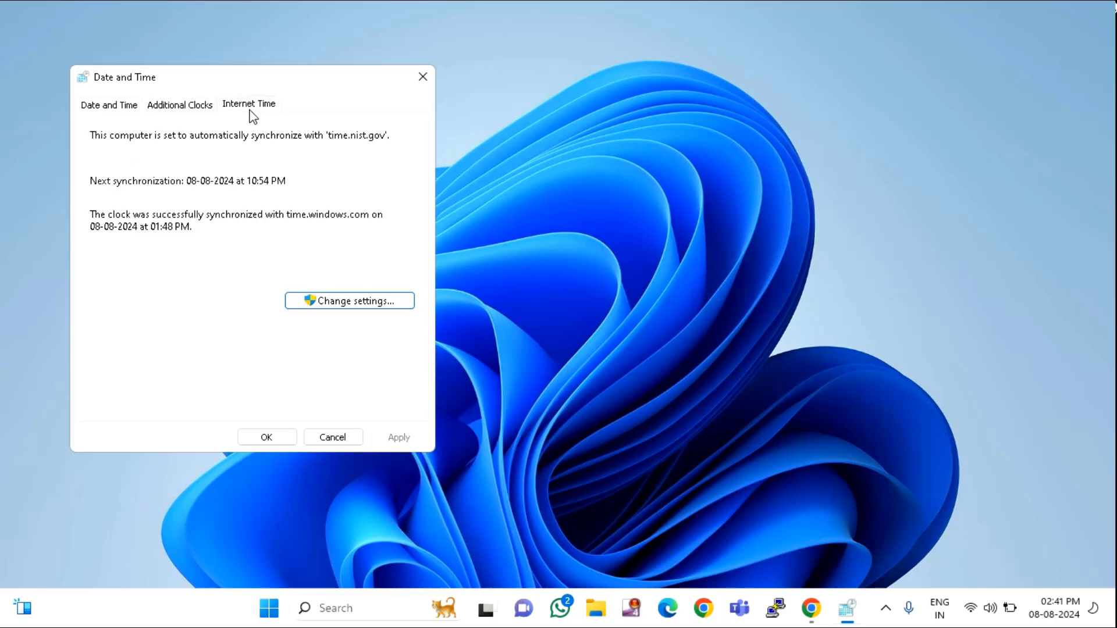
click(370, 302)
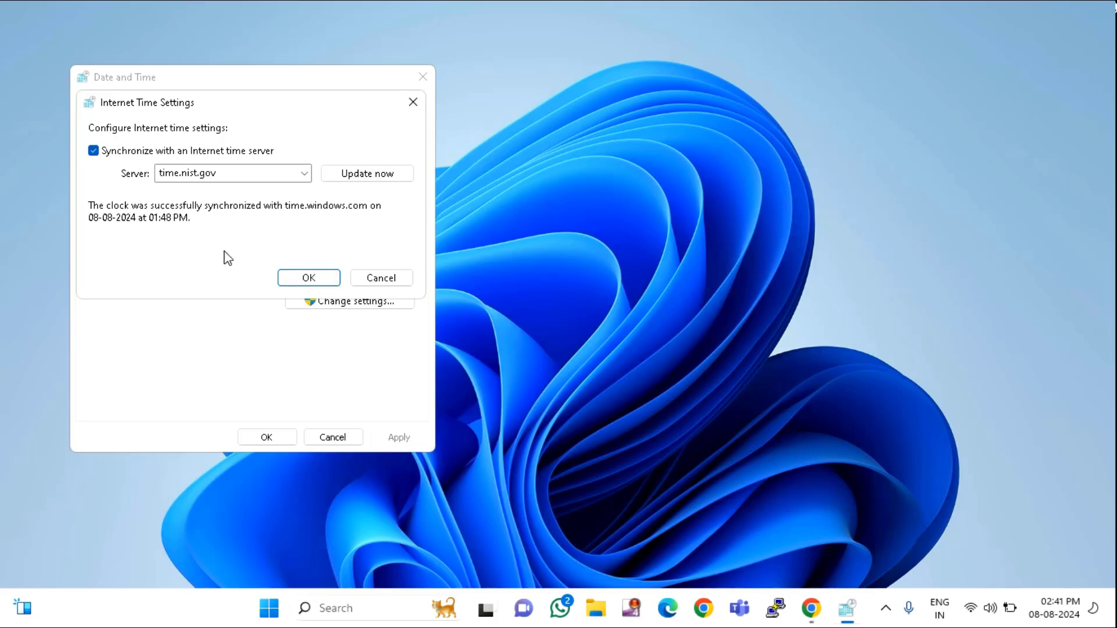
click(213, 174)
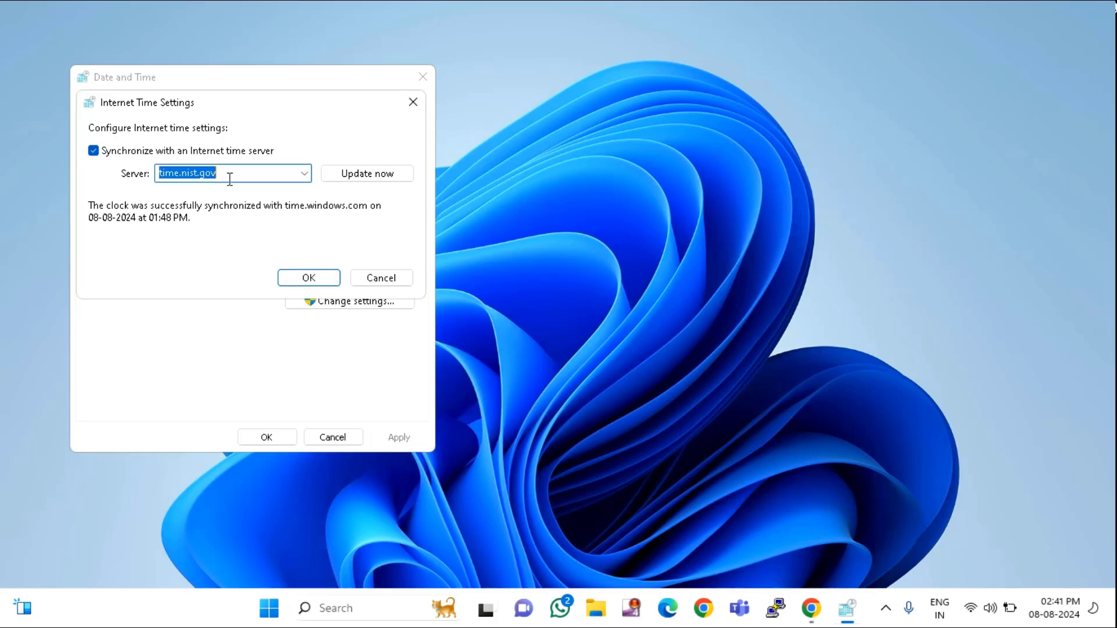
click(303, 173)
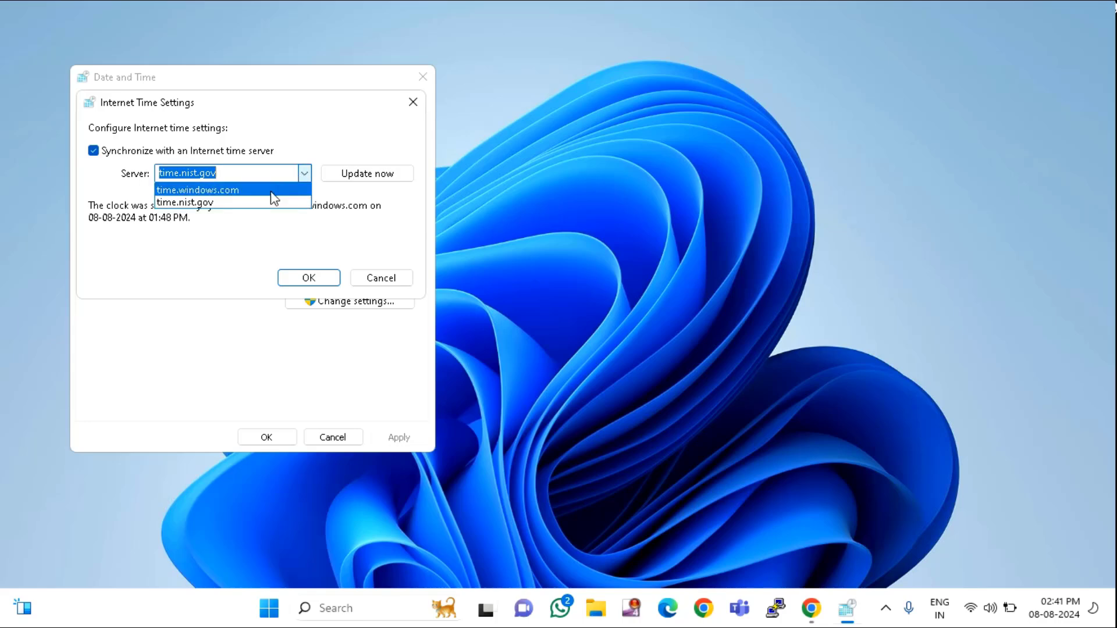
click(274, 191)
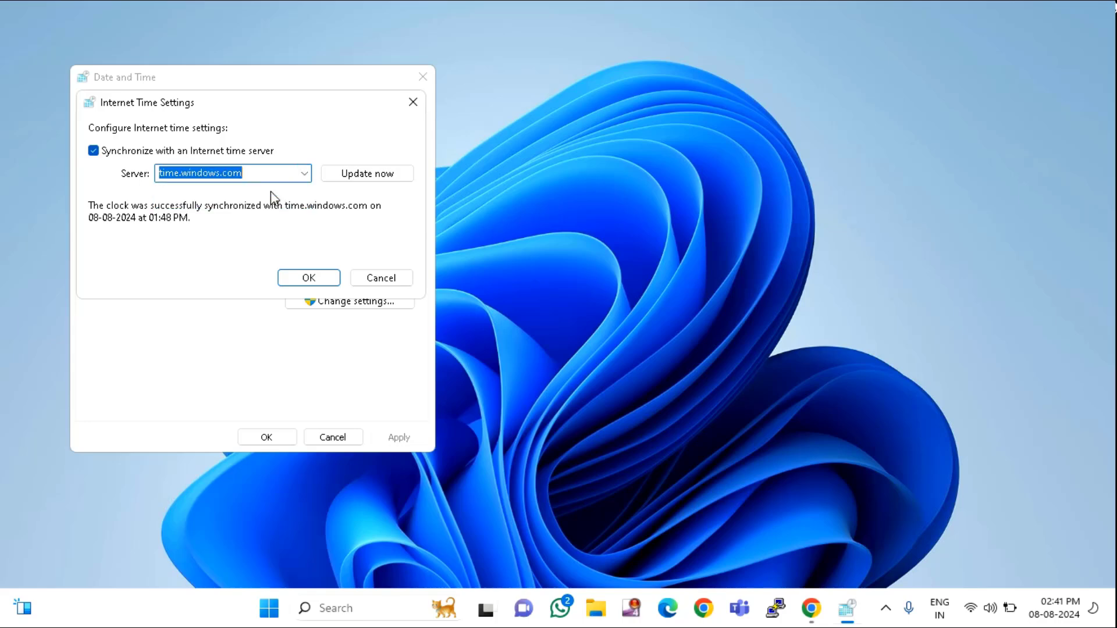
click(358, 183)
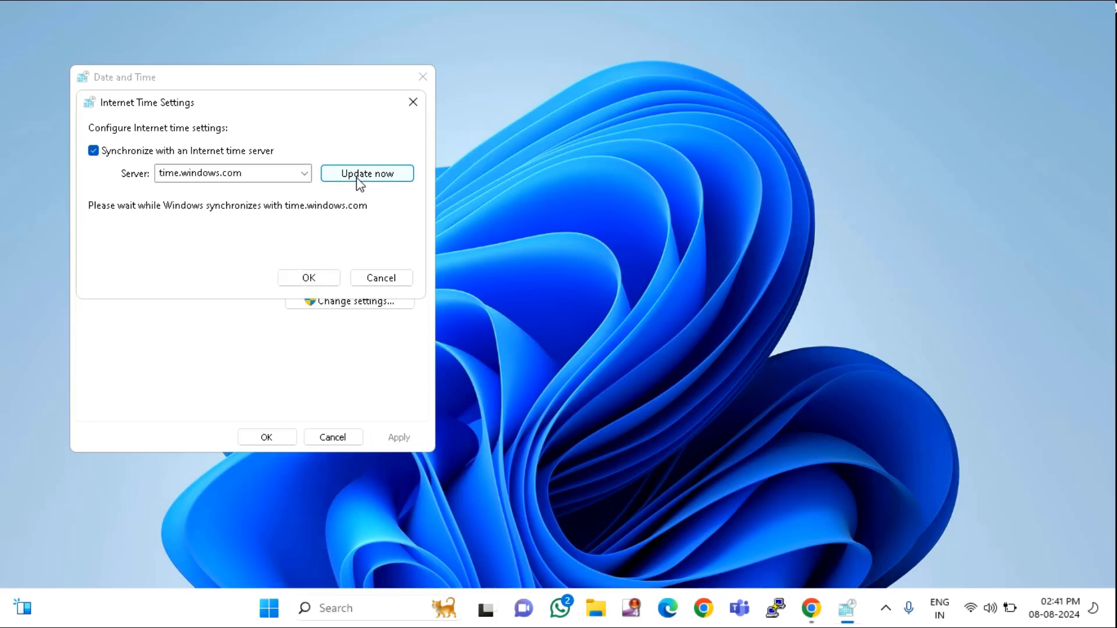
click(326, 279)
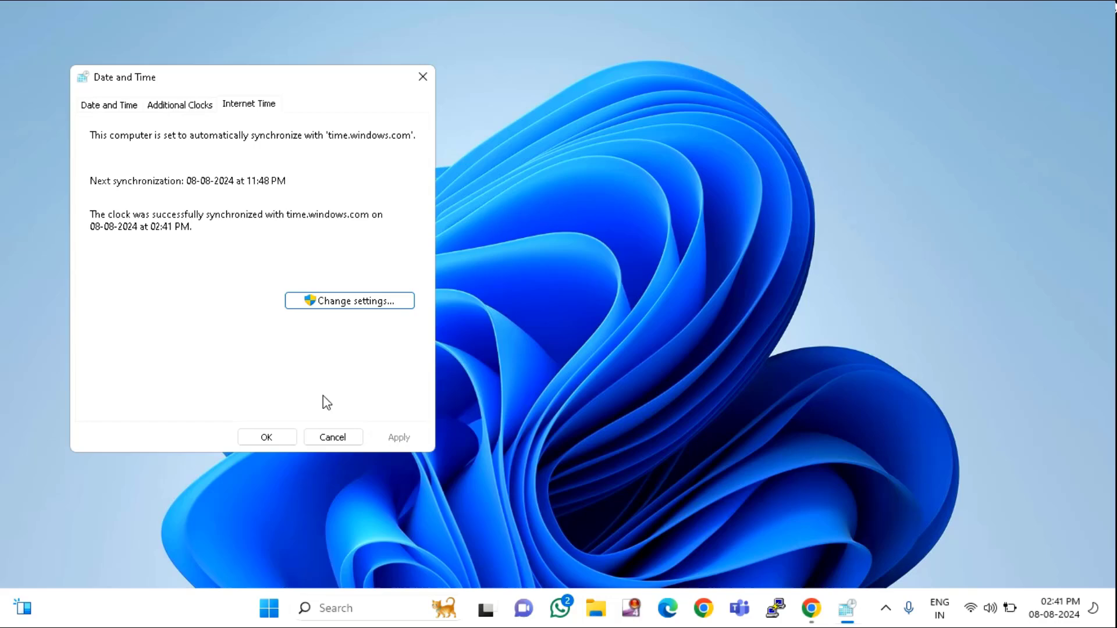
click(280, 444)
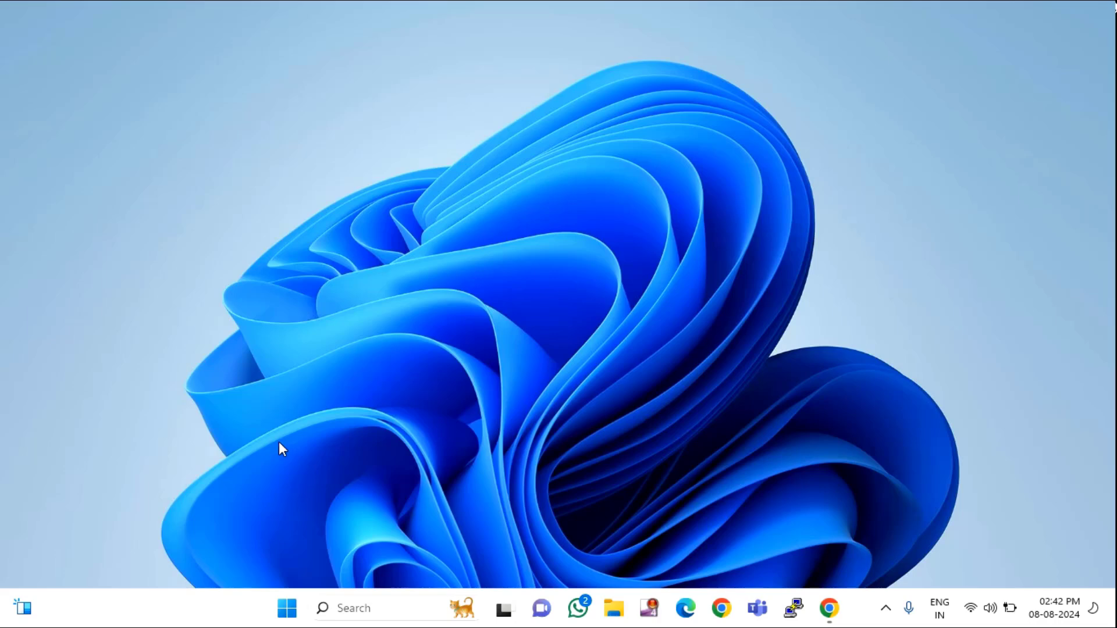
Search for "regedit" and run Registry Editor as administrator, allowing it to make changes to the device
click(346, 612)
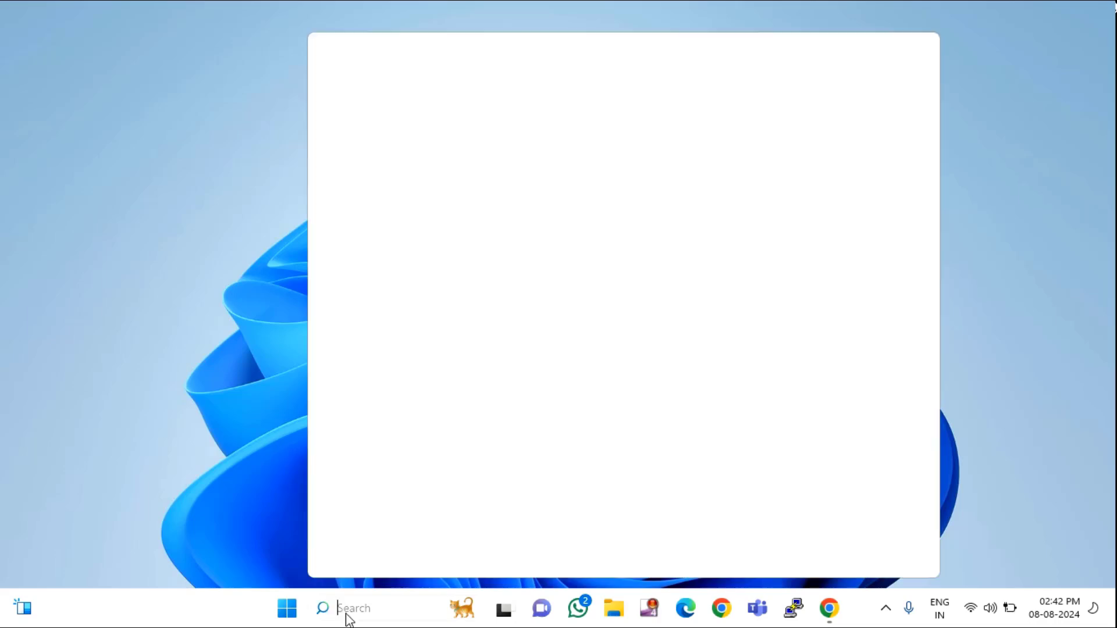
text(reg)
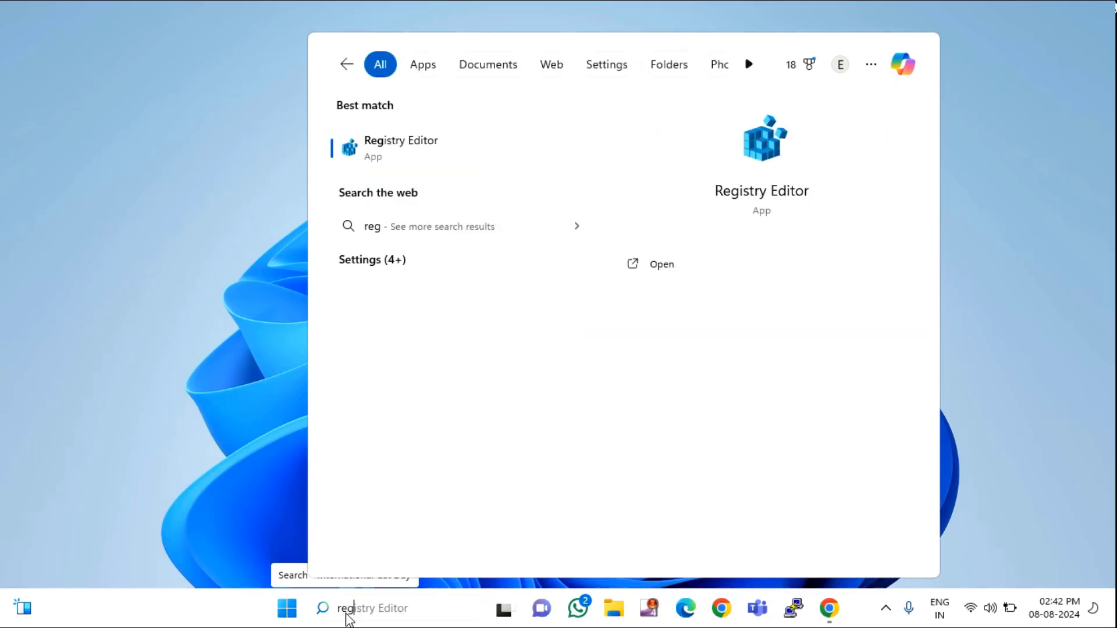
text(edi)
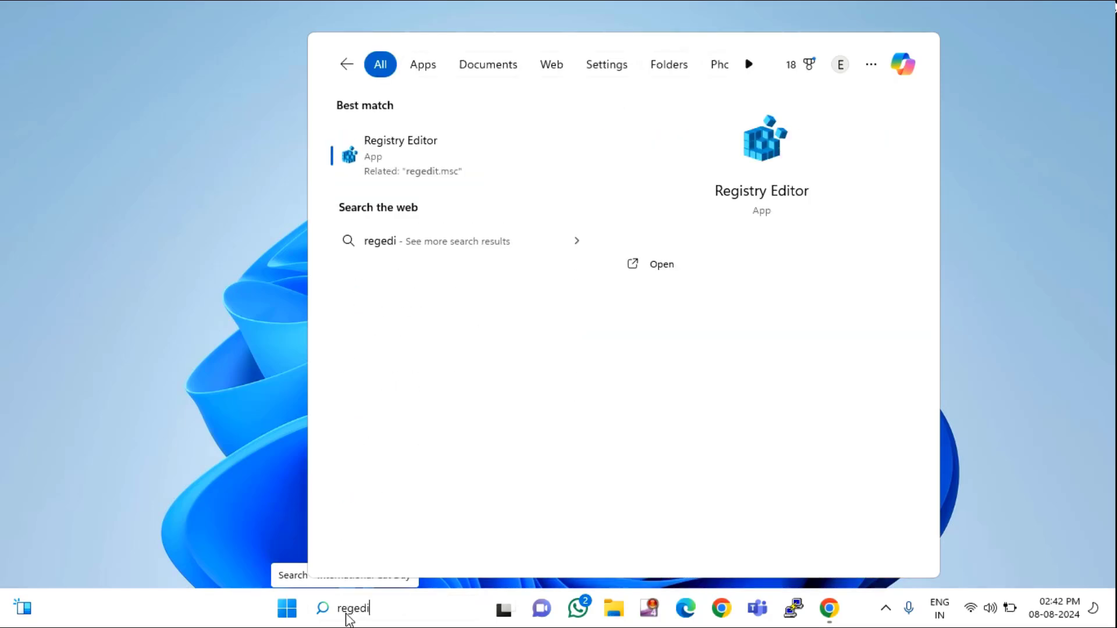
text(t)
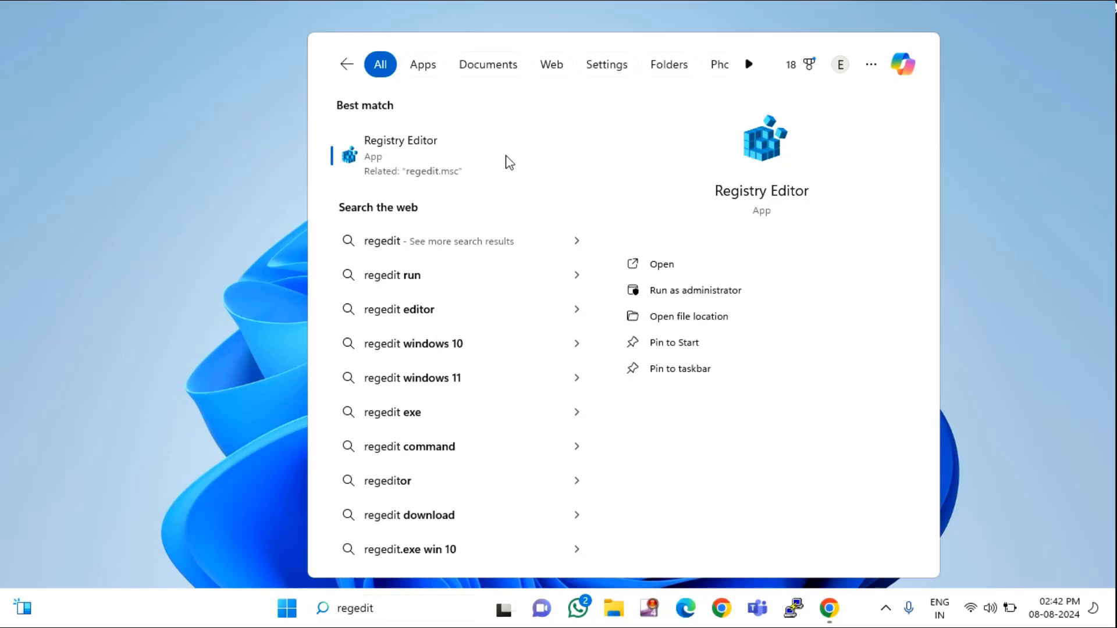
right_click(510, 164)
click(538, 178)
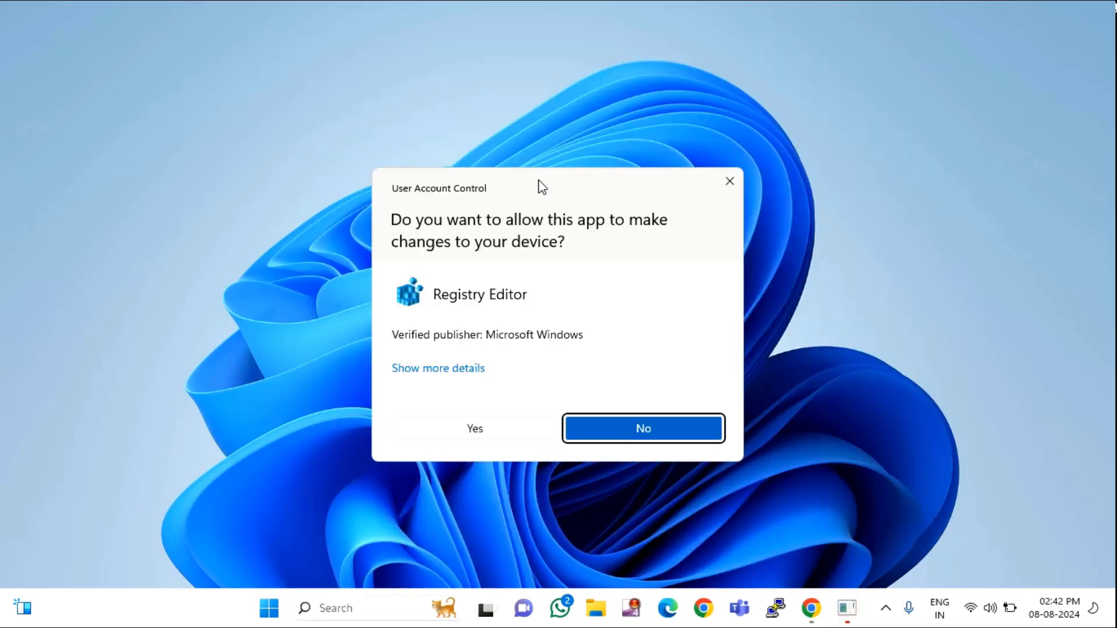
click(471, 431)
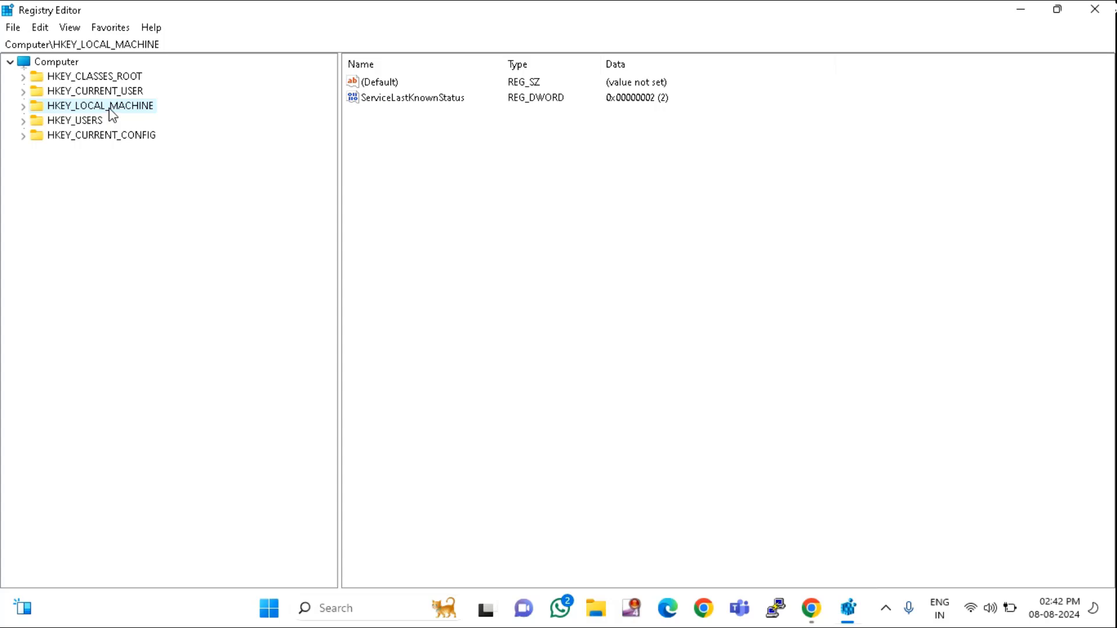
Open the registry key HKEY_LOCAL_MACHINE\SOFTWARE\Microsoft\Windows\CurrentVersion\DateTime\Servers
double_click(112, 115)
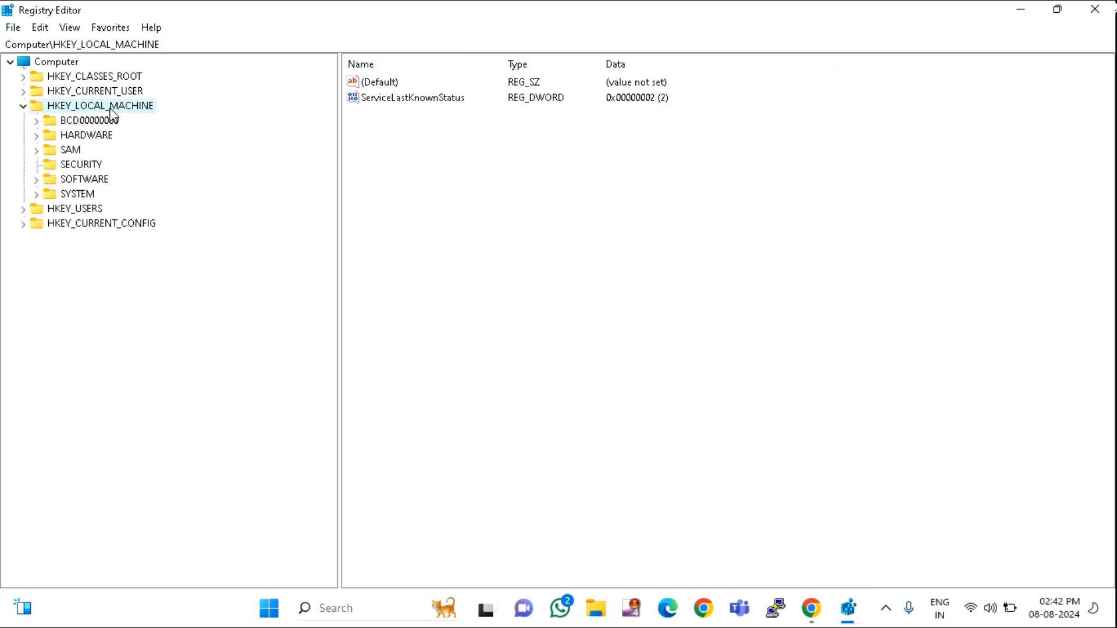
double_click(90, 181)
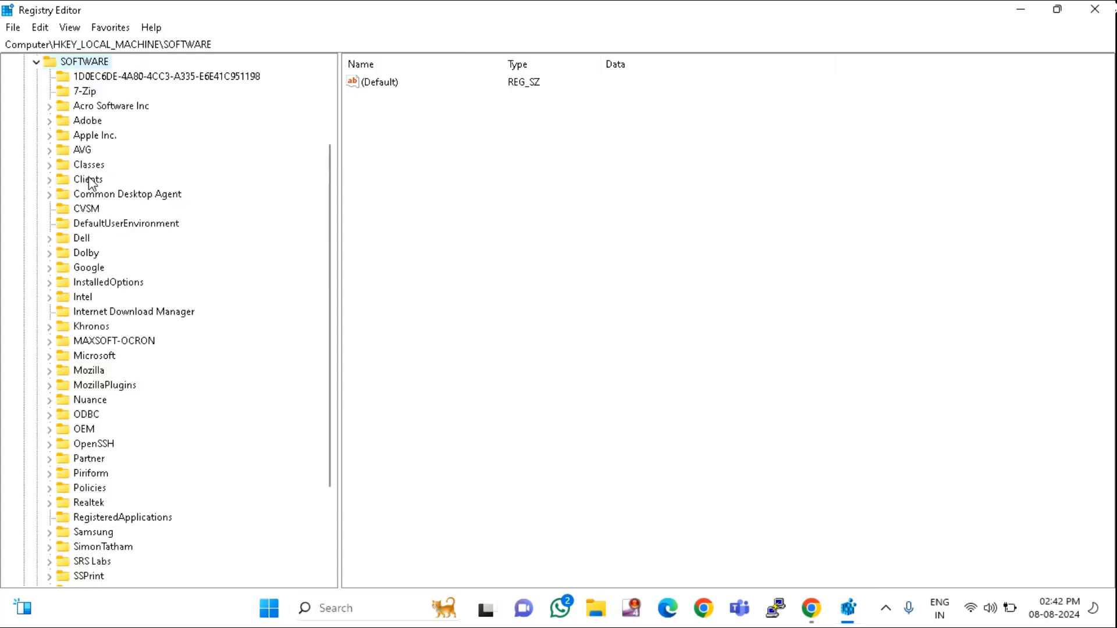
double_click(103, 356)
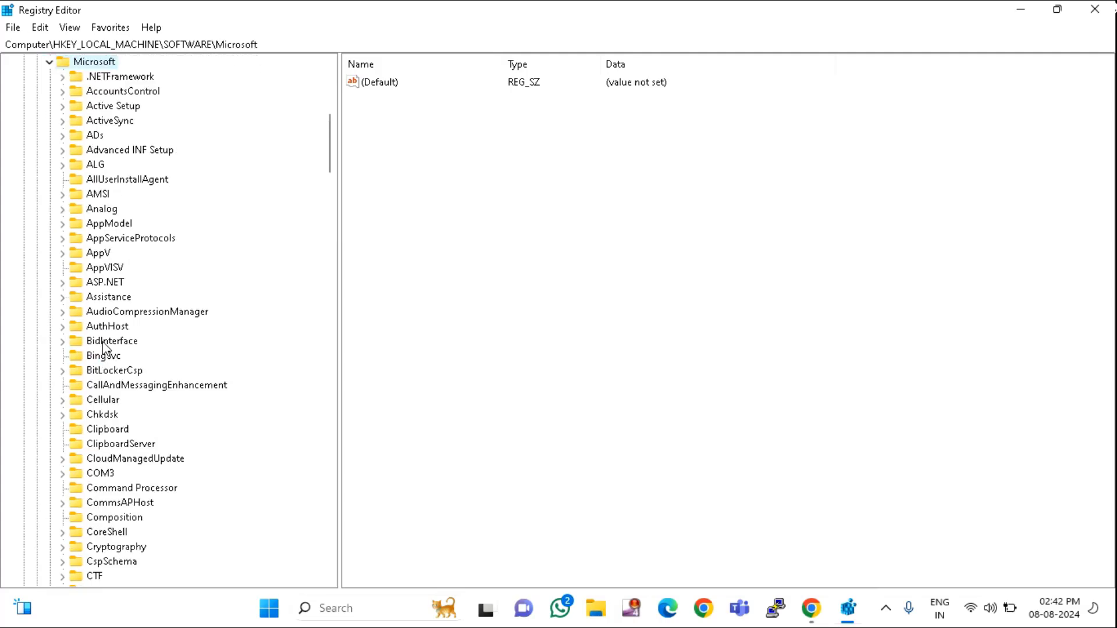
scroll(104, 356, down, 10)
scroll(104, 353, down, 20)
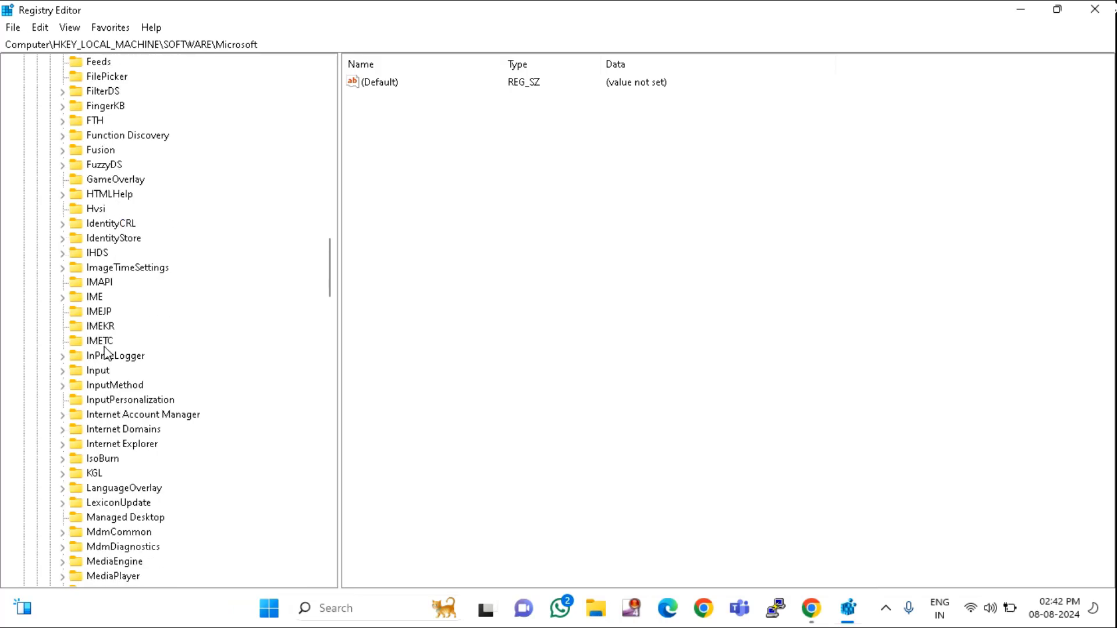
scroll(105, 354, down, 20)
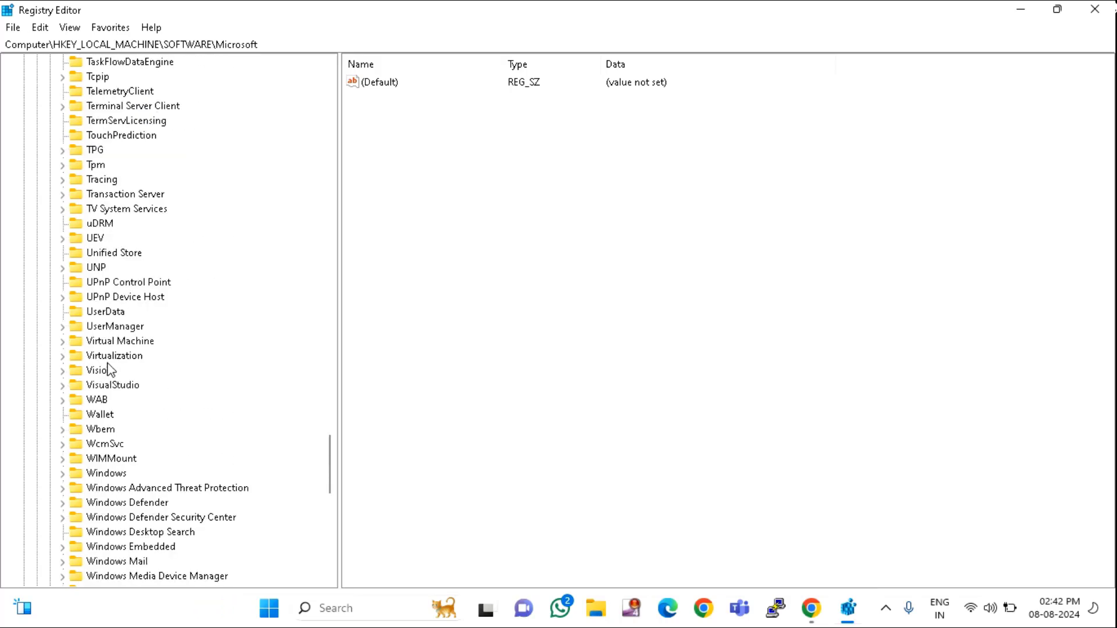
double_click(114, 473)
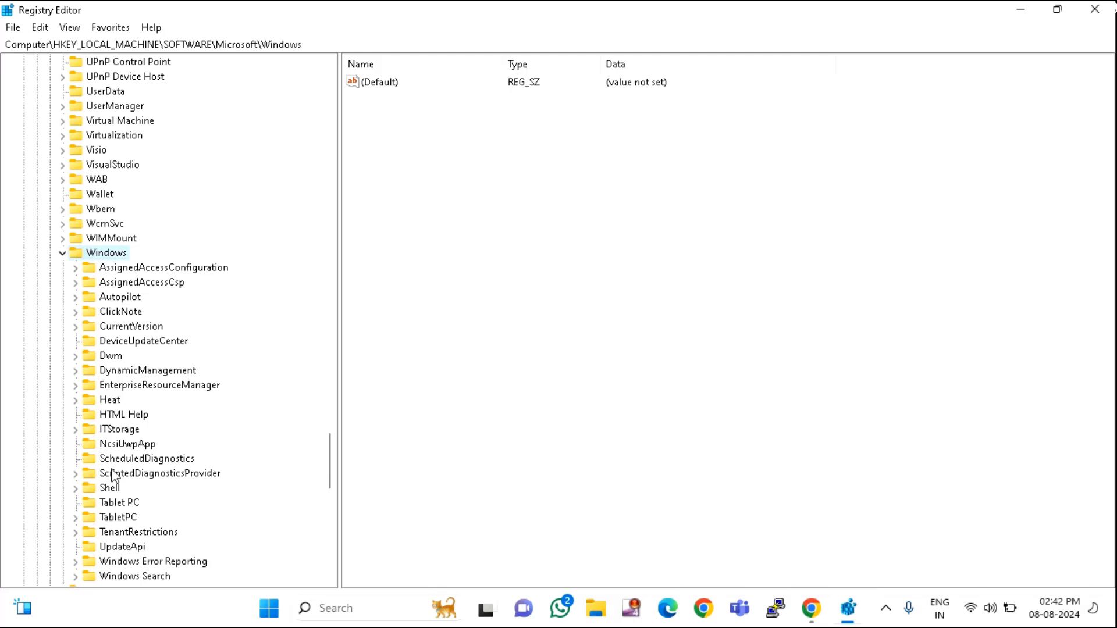
click(137, 330)
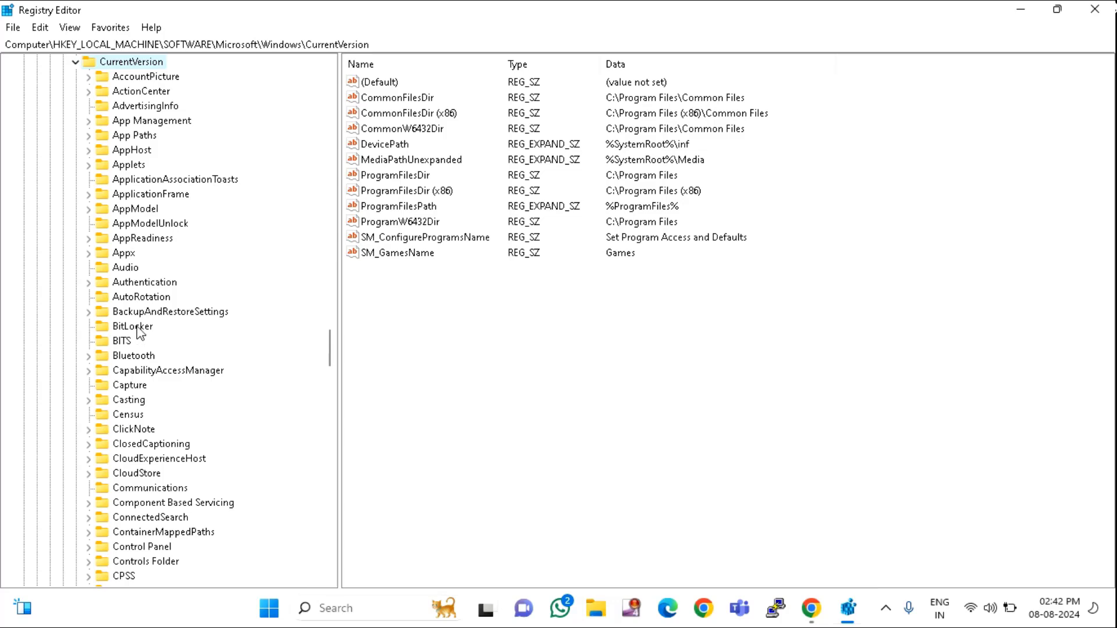
scroll(138, 366, down, 4)
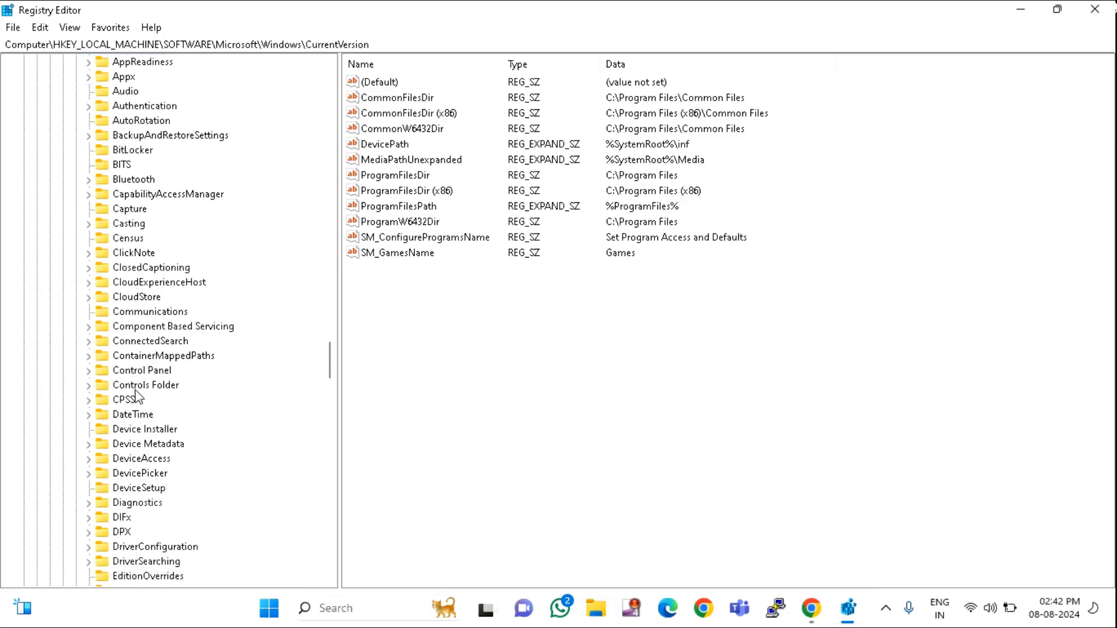
double_click(139, 414)
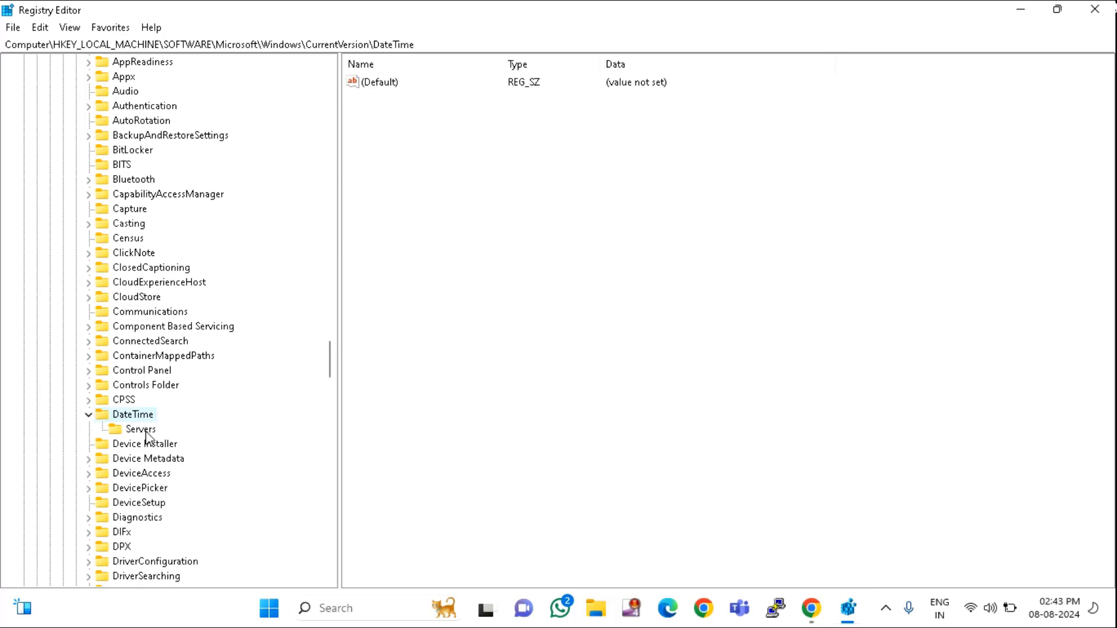
click(143, 430)
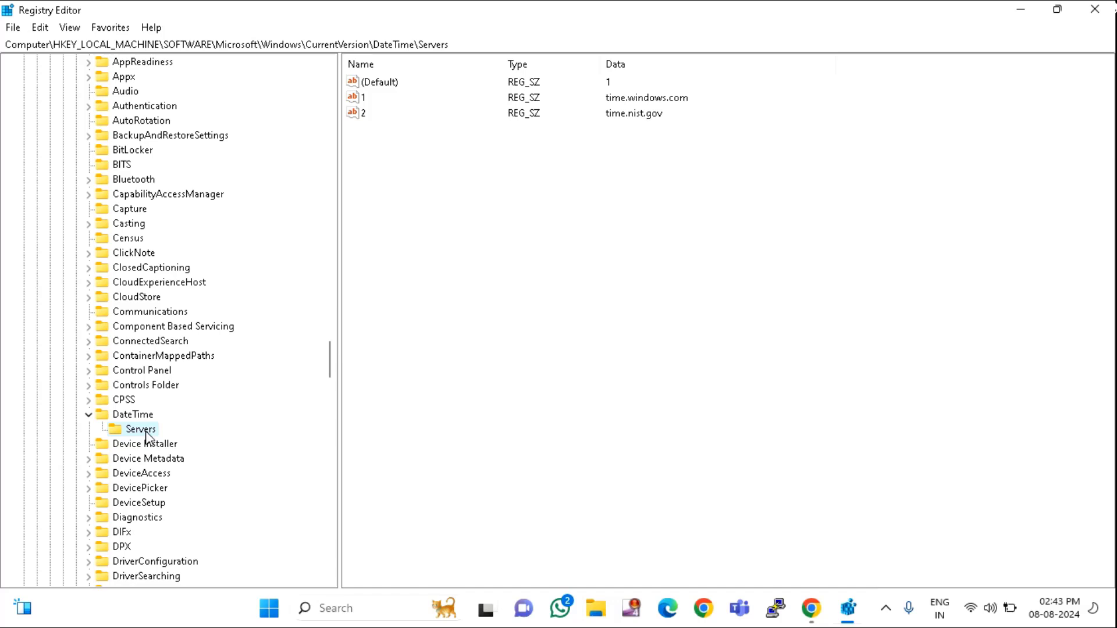
Create a new string value named 3 in the Servers key
click(453, 292)
right_click(437, 208)
mouse_move(496, 217)
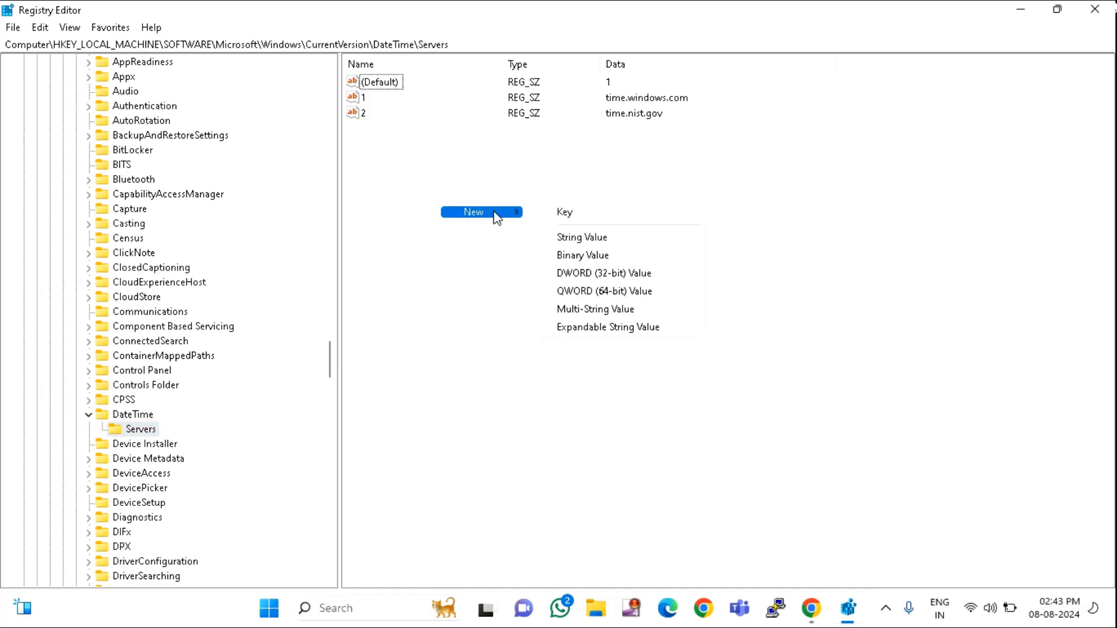
click(583, 238)
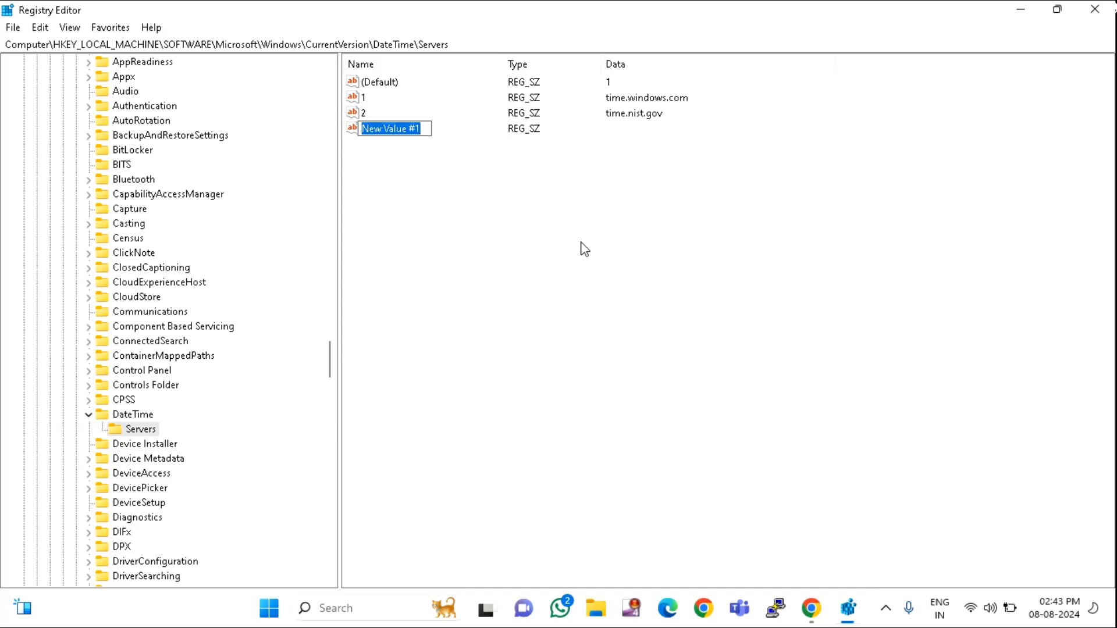
text(3)
key(Return)
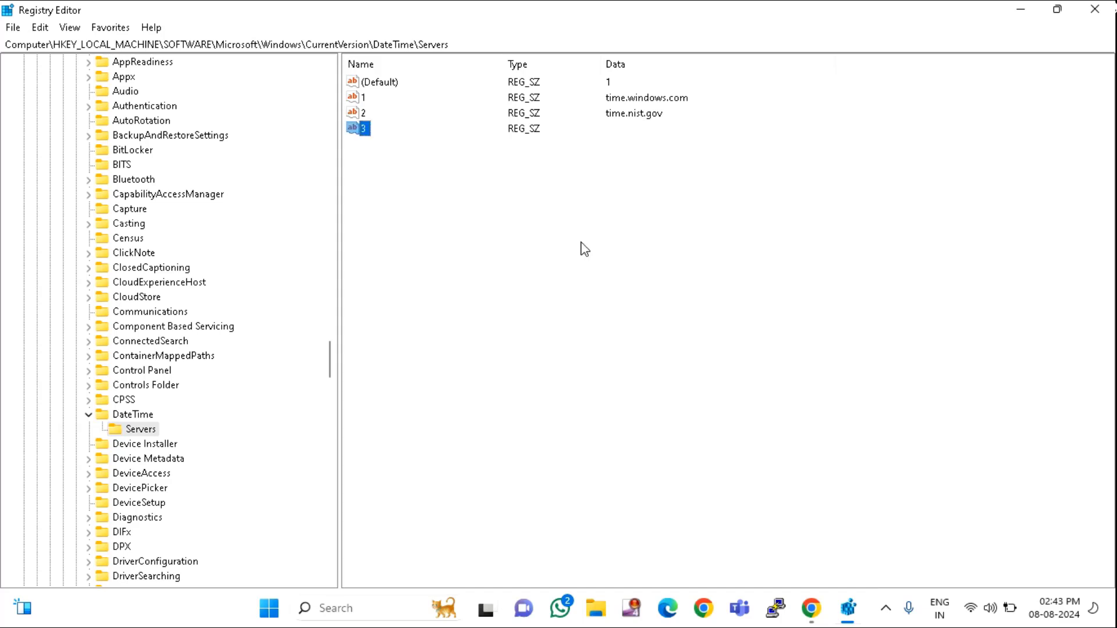
Set the data of string value 3 to pool.ntp.org
double_click(359, 136)
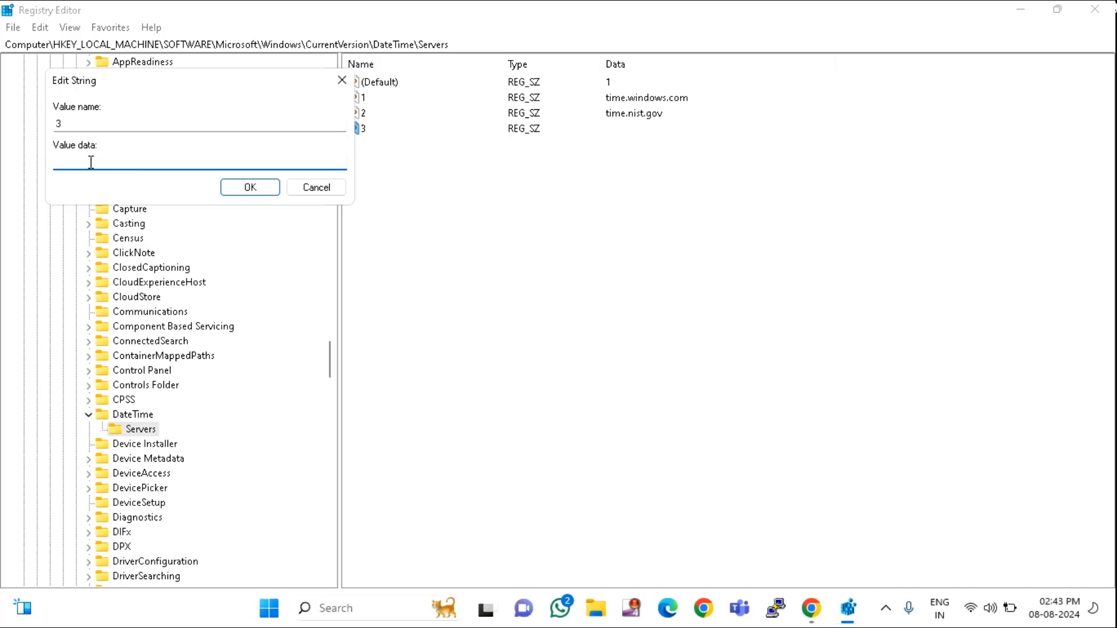
text(pool.ntp)
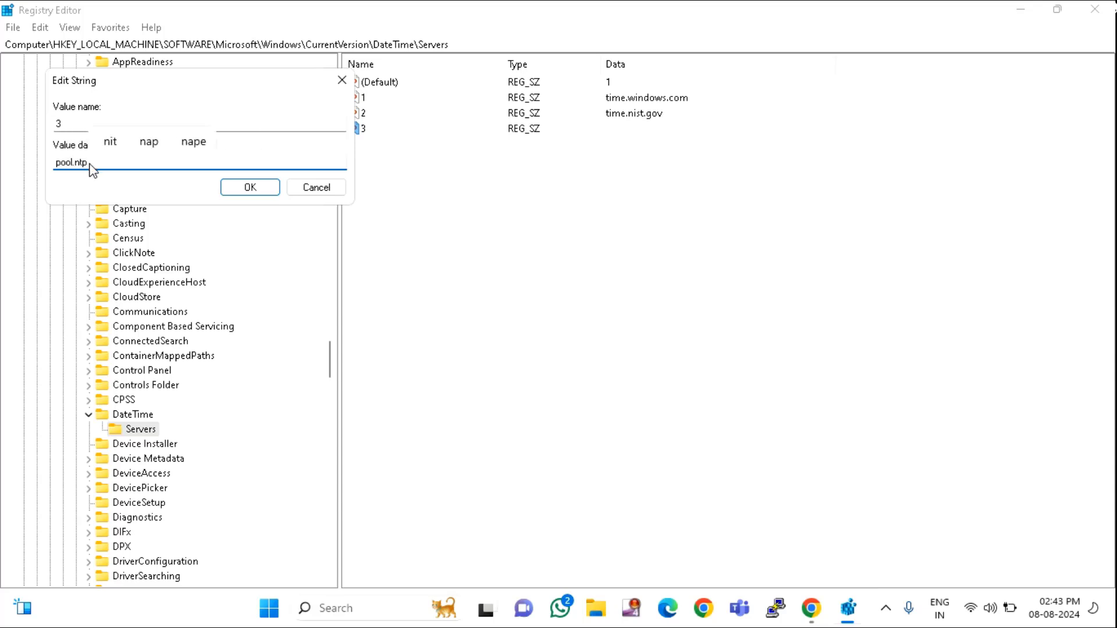
text(.org)
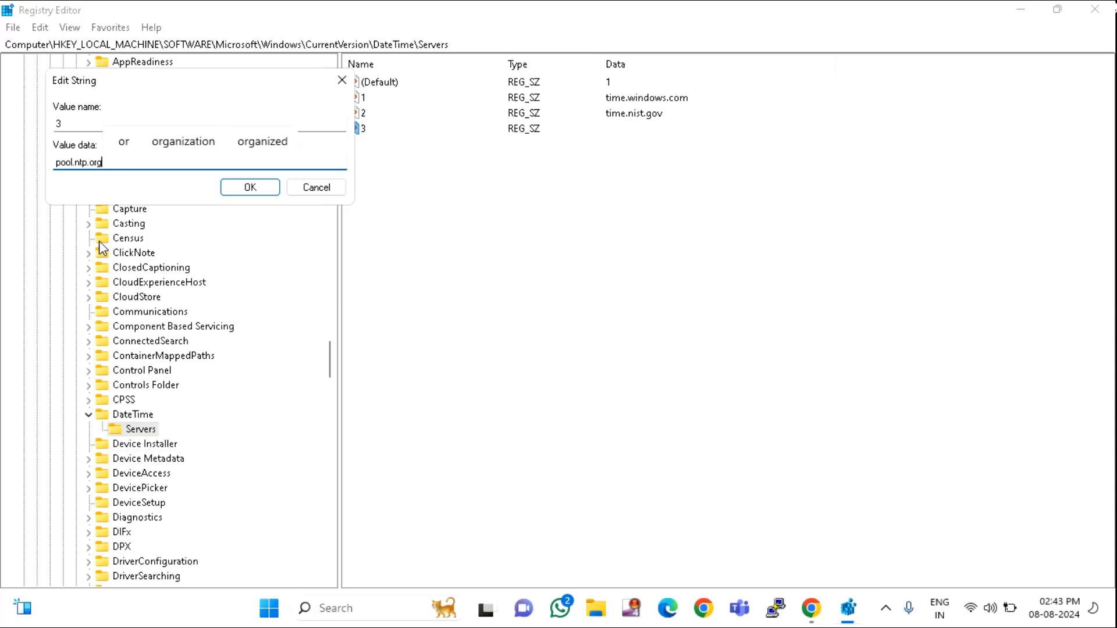
click(242, 189)
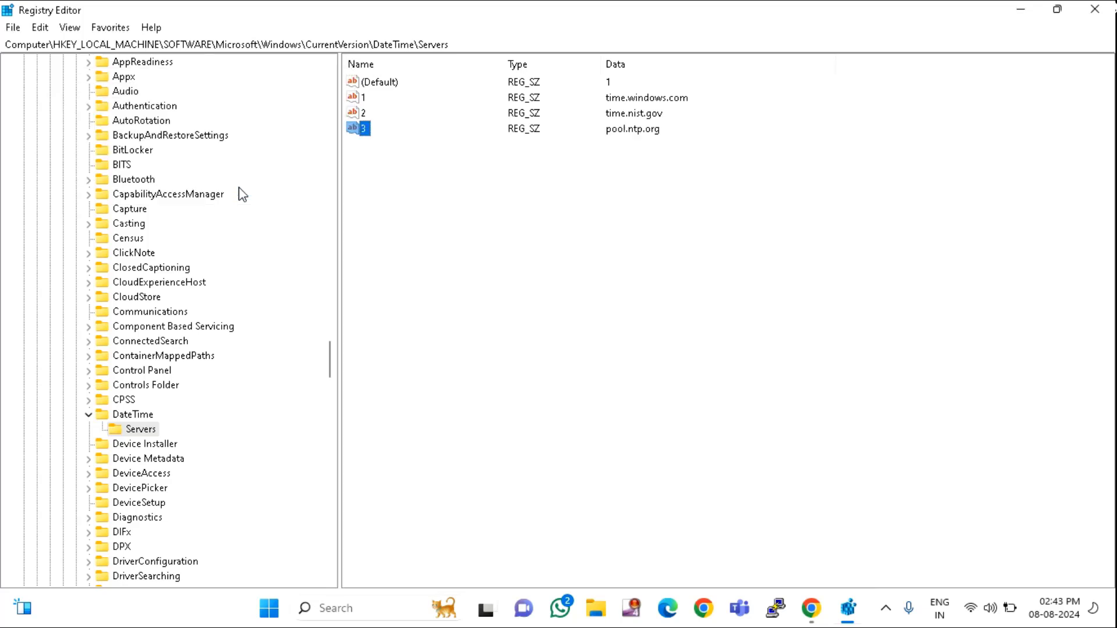
Add another string value named 4 to the Servers key
click(489, 228)
right_click(487, 226)
mouse_move(535, 238)
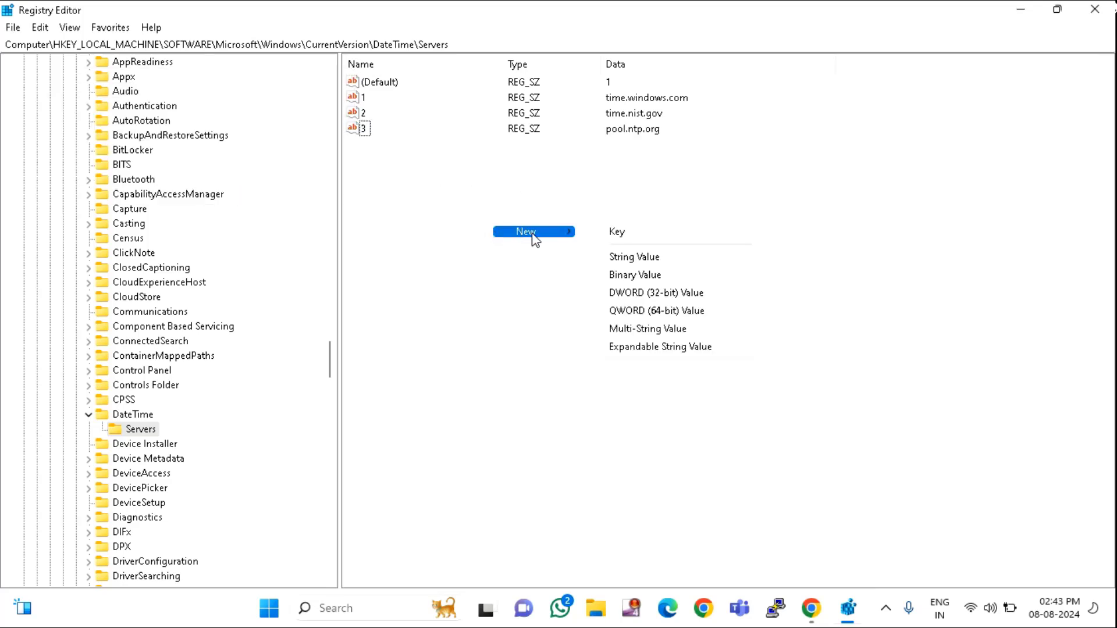
click(648, 259)
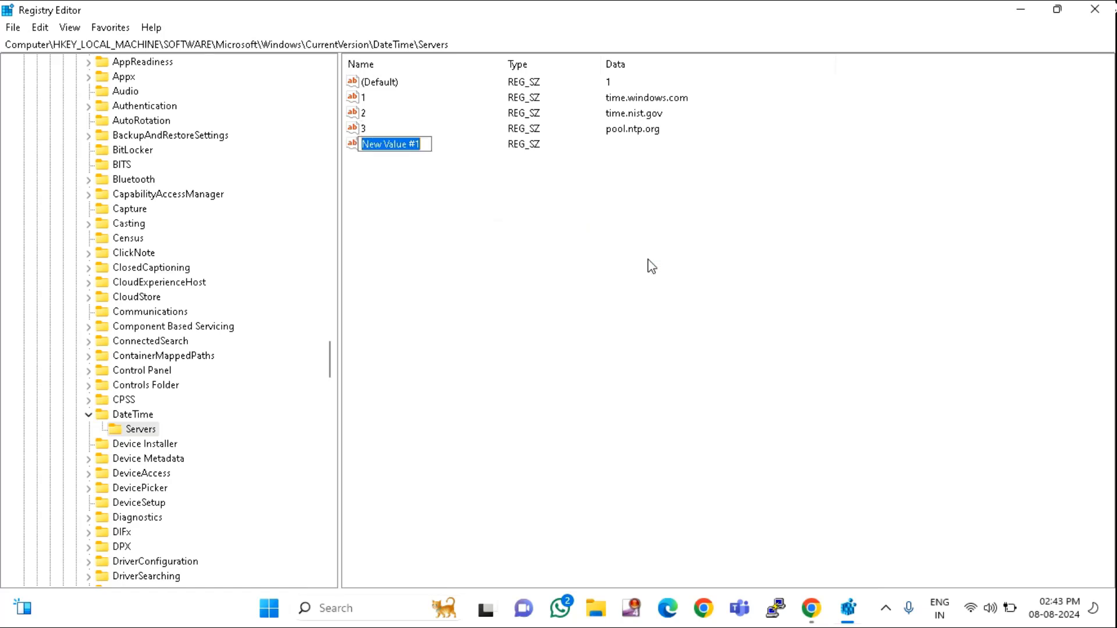
text(4)
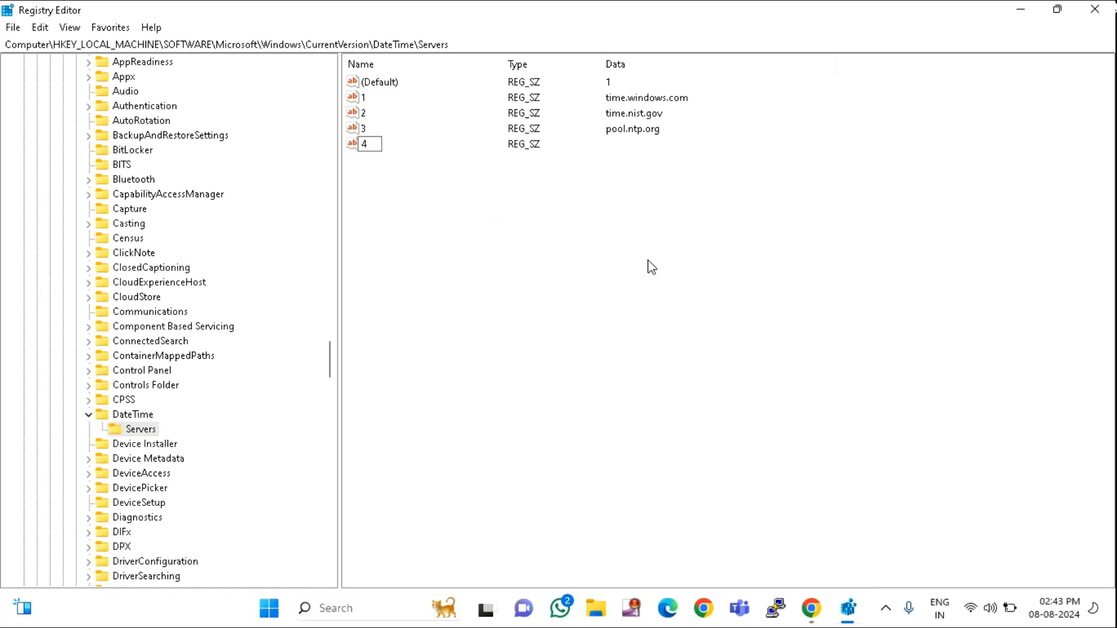
key(Return)
Set the data of string value 4 to isc.org, check the entry, and close Registry Editor
double_click(371, 146)
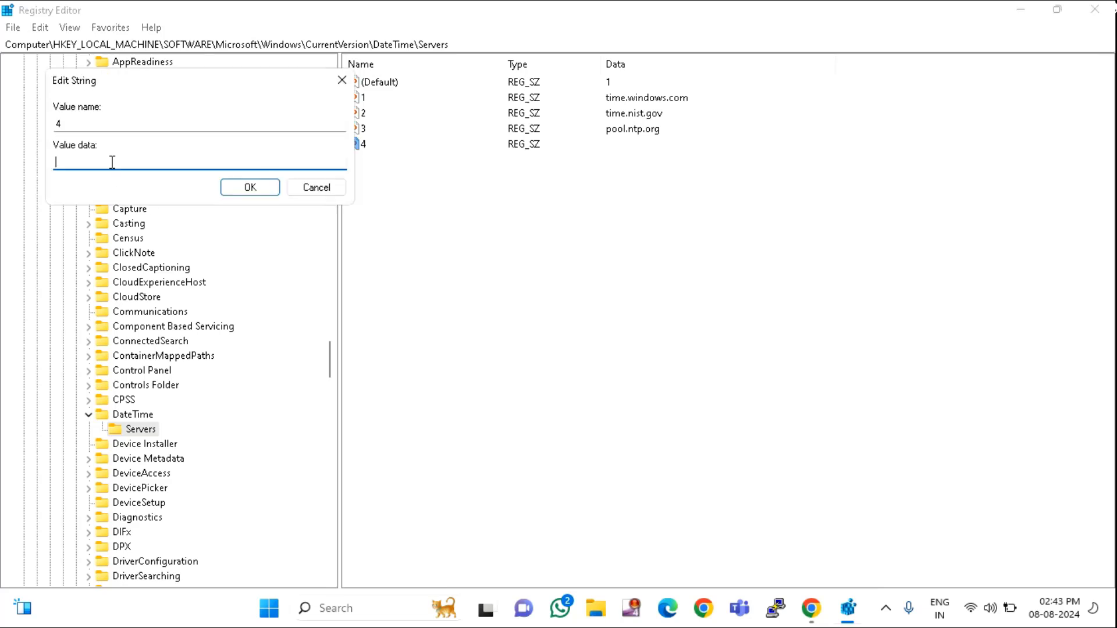
text(i)
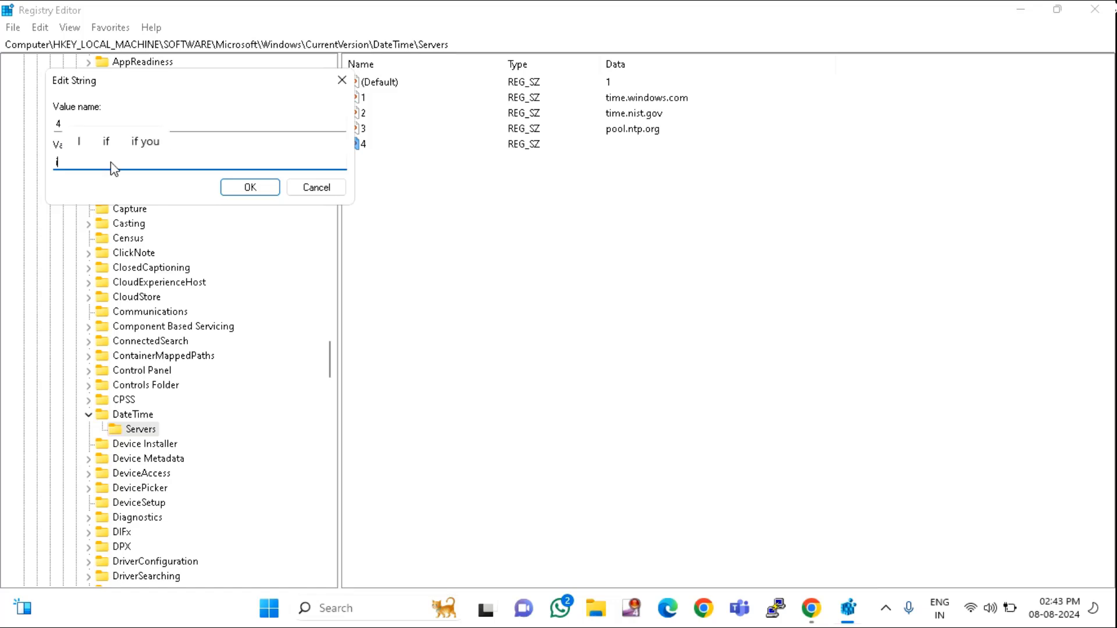
text(sc.org)
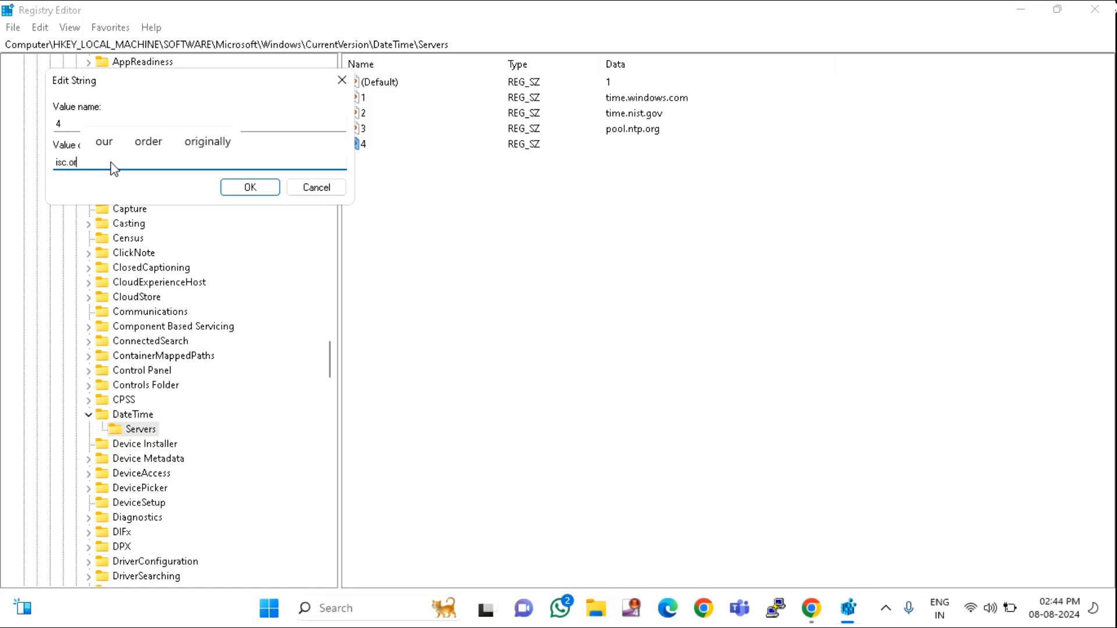
click(255, 190)
double_click(360, 143)
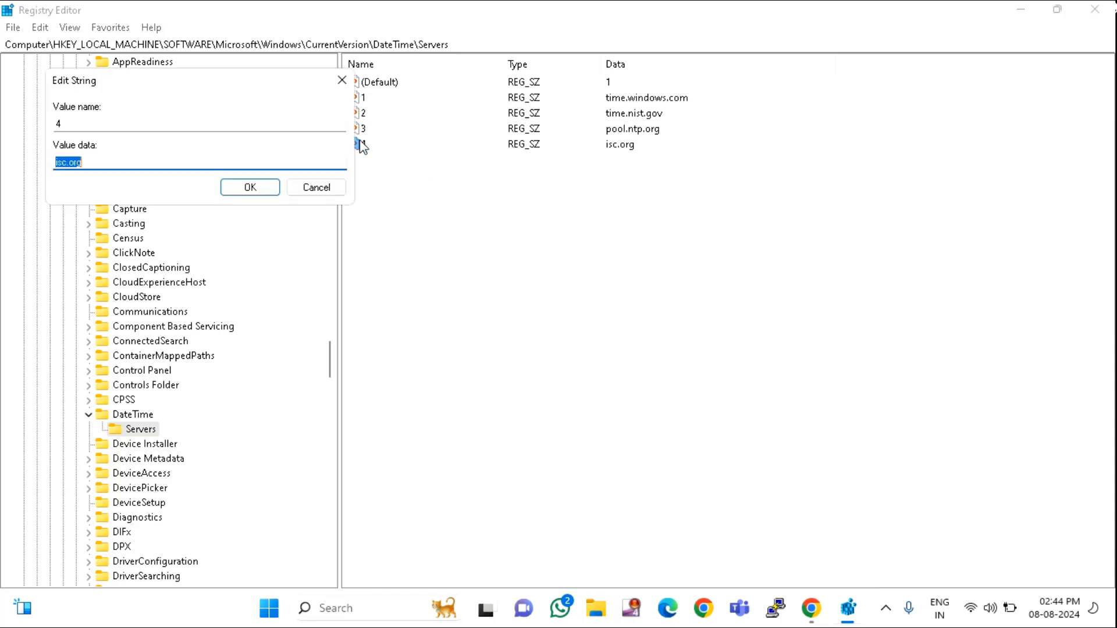
click(314, 188)
click(1094, 9)
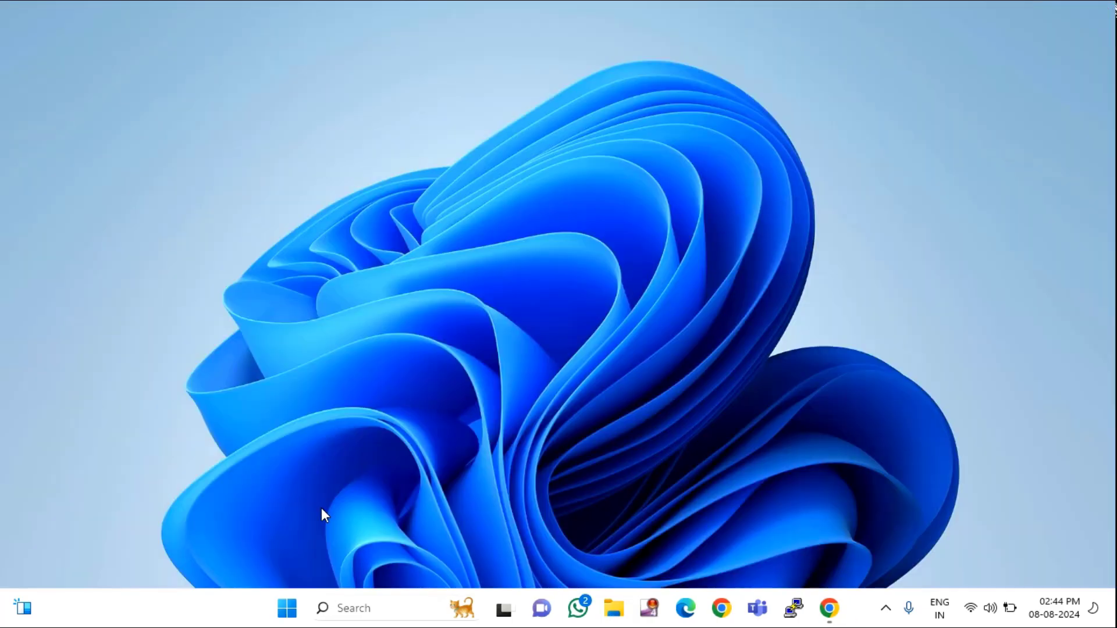
Run timedate.cpl and open the Internet time settings for changing
key(super+r)
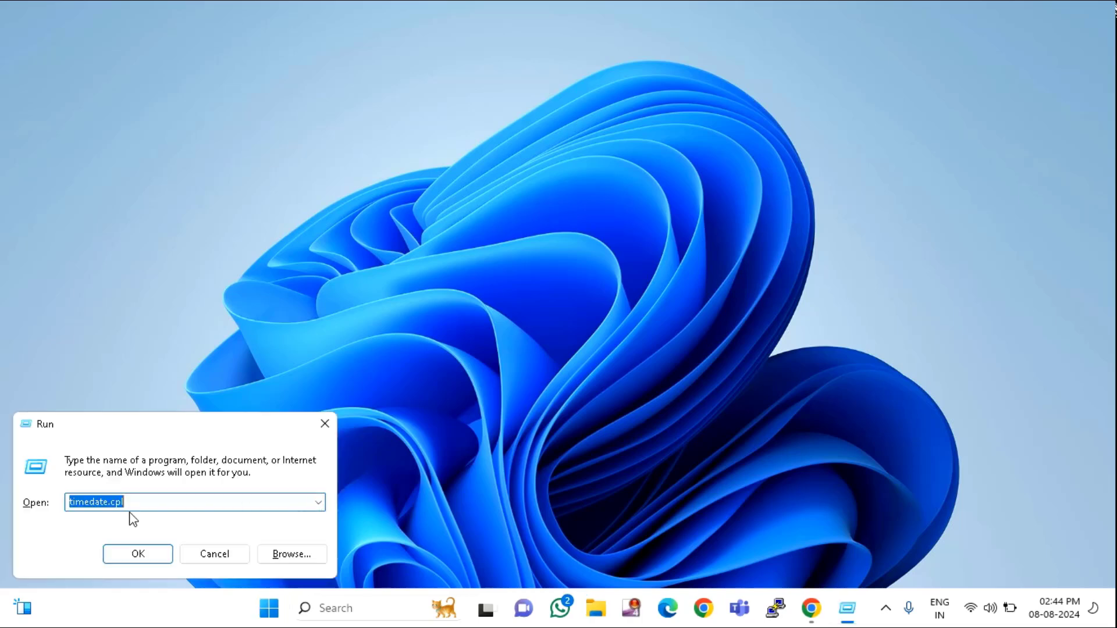
click(140, 554)
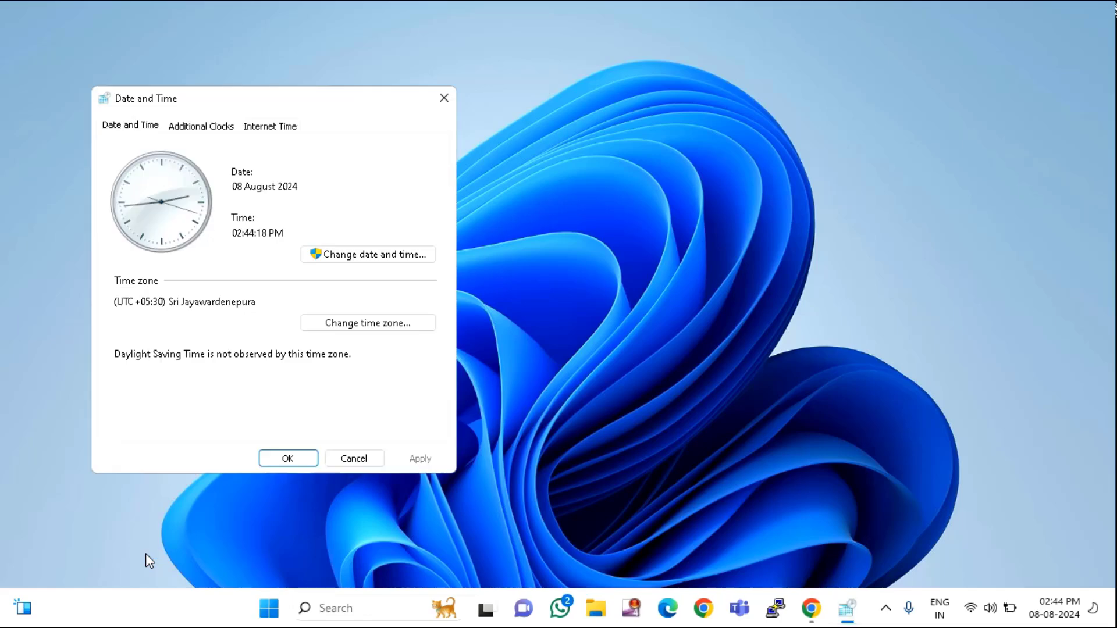
click(271, 126)
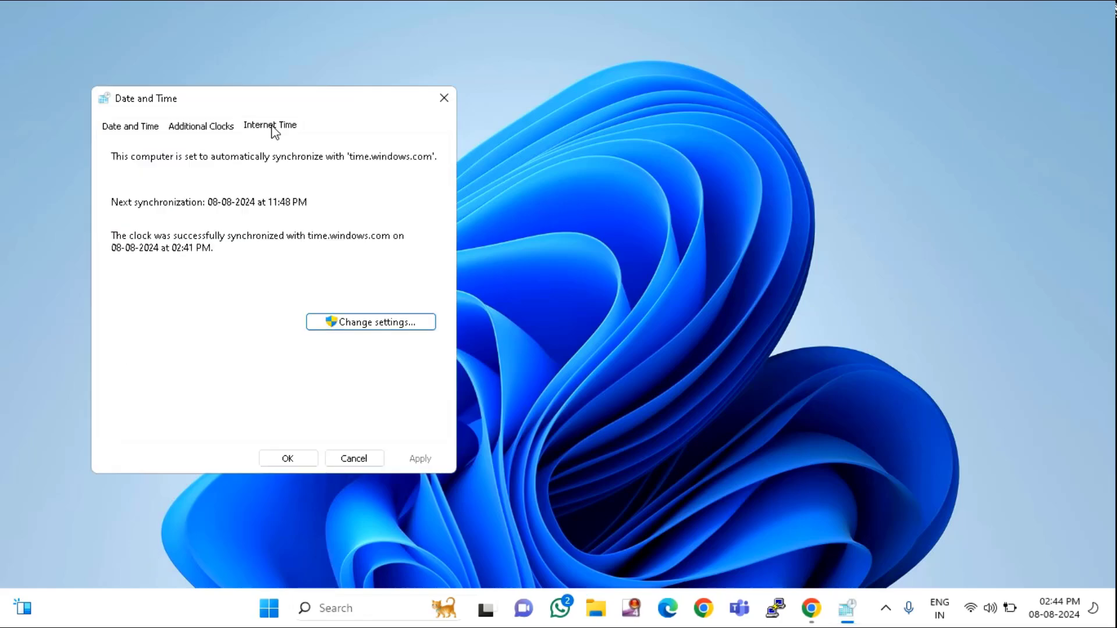
click(370, 324)
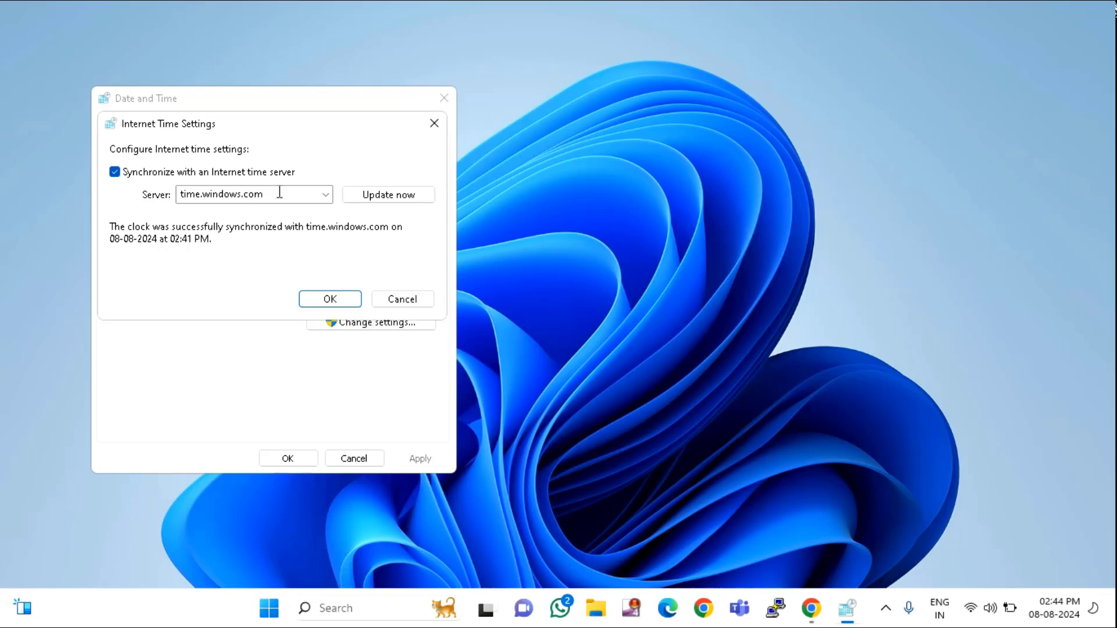
Choose pool.ntp.org as the Internet time server and synchronize the clock with it
click(326, 195)
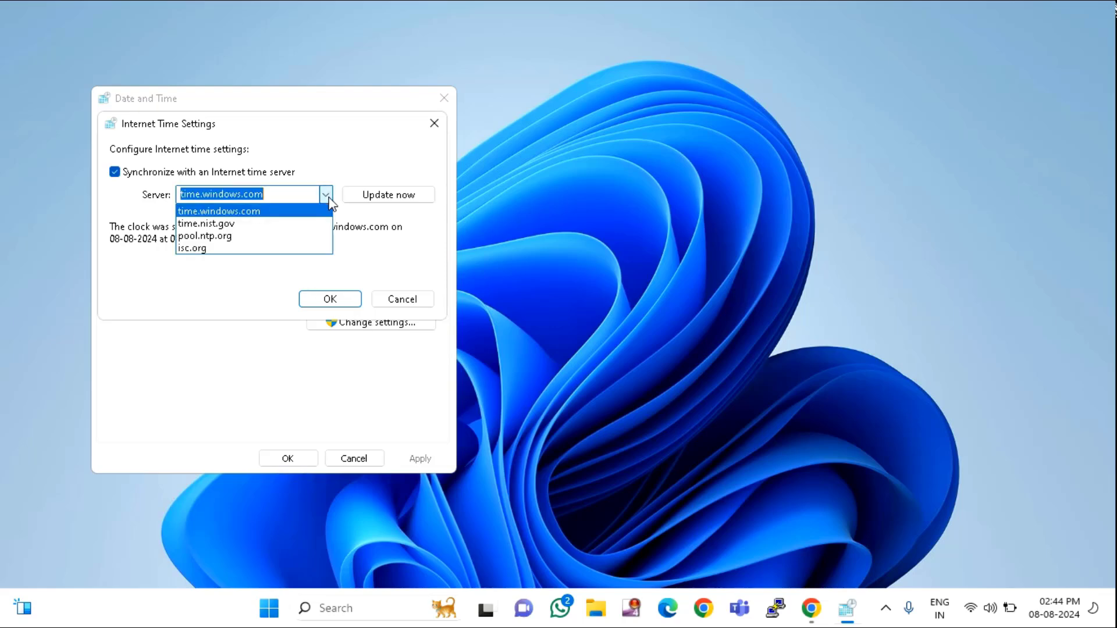
click(239, 237)
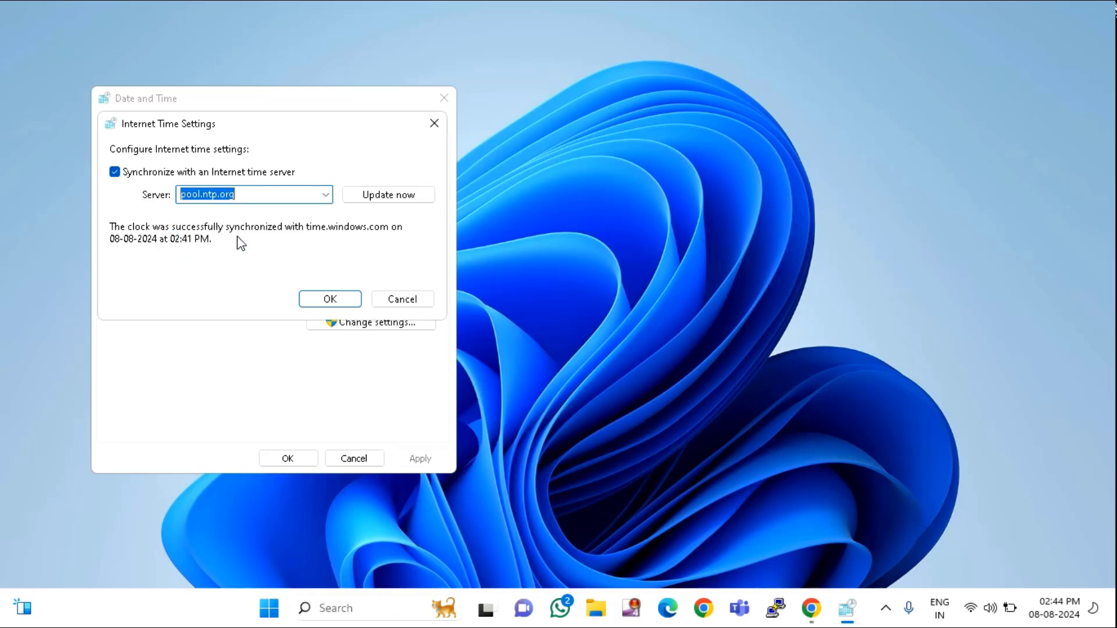
click(330, 197)
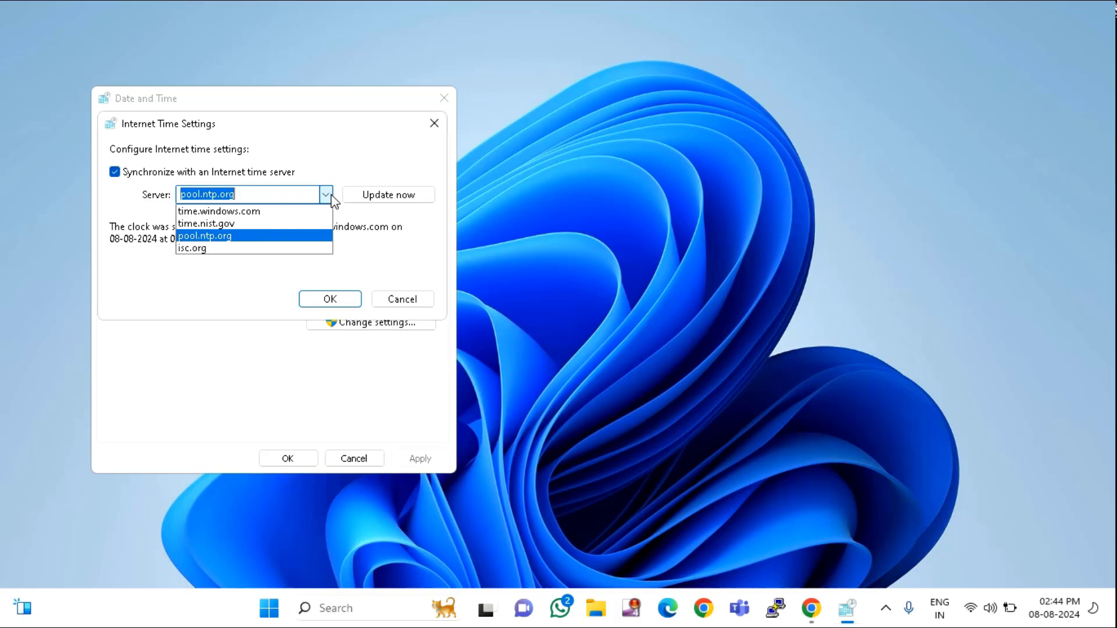
click(242, 236)
click(382, 197)
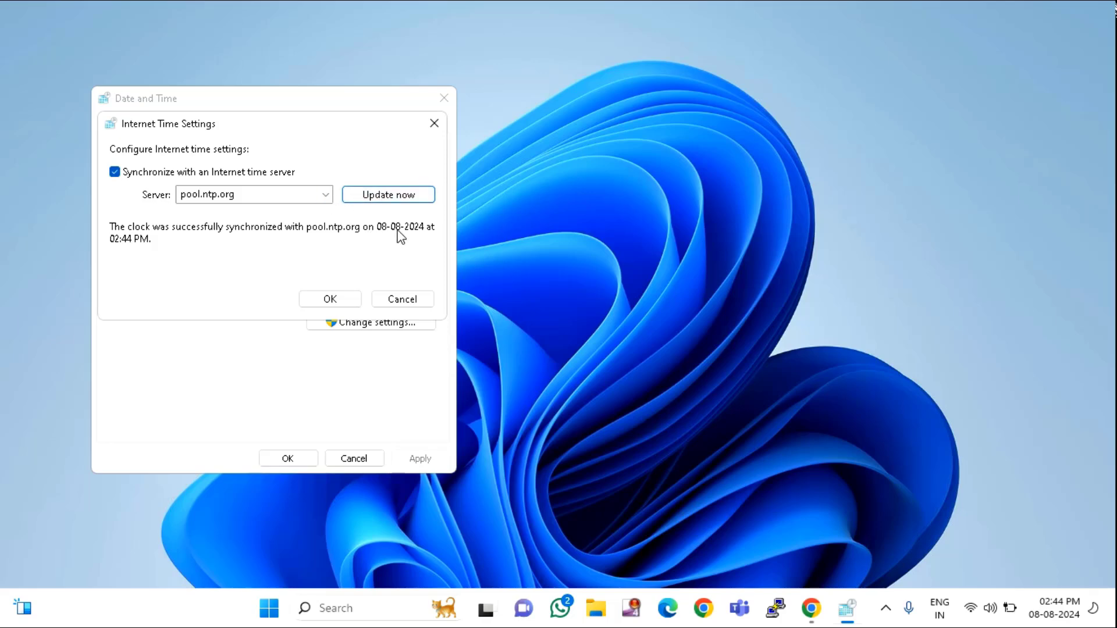
Try to synchronize the clock with isc.org as the Internet time server
click(327, 195)
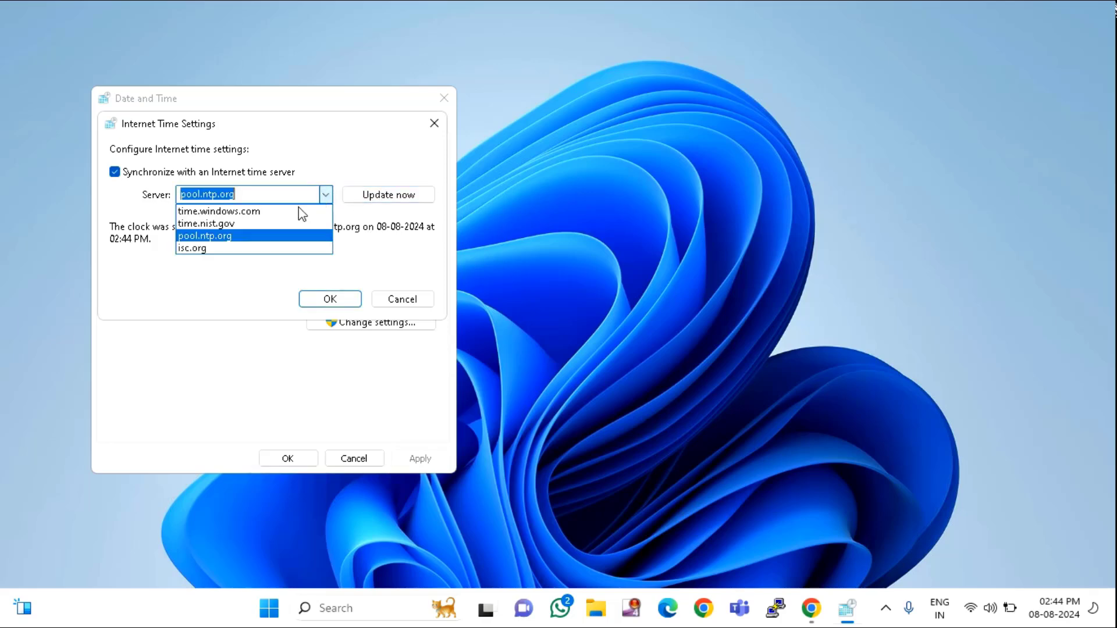
click(222, 249)
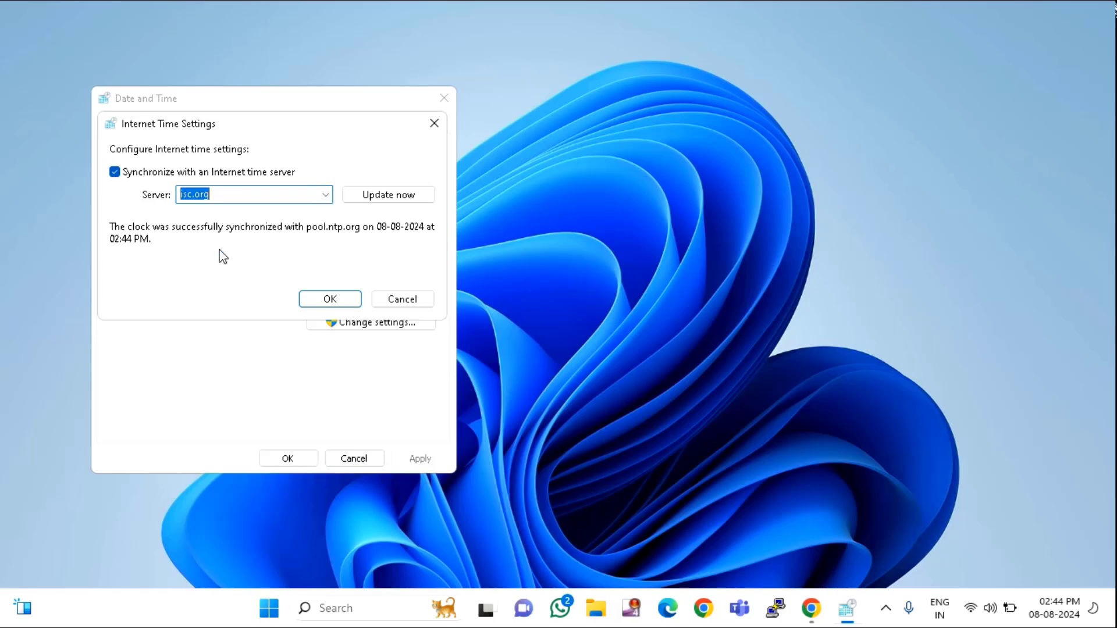
click(393, 196)
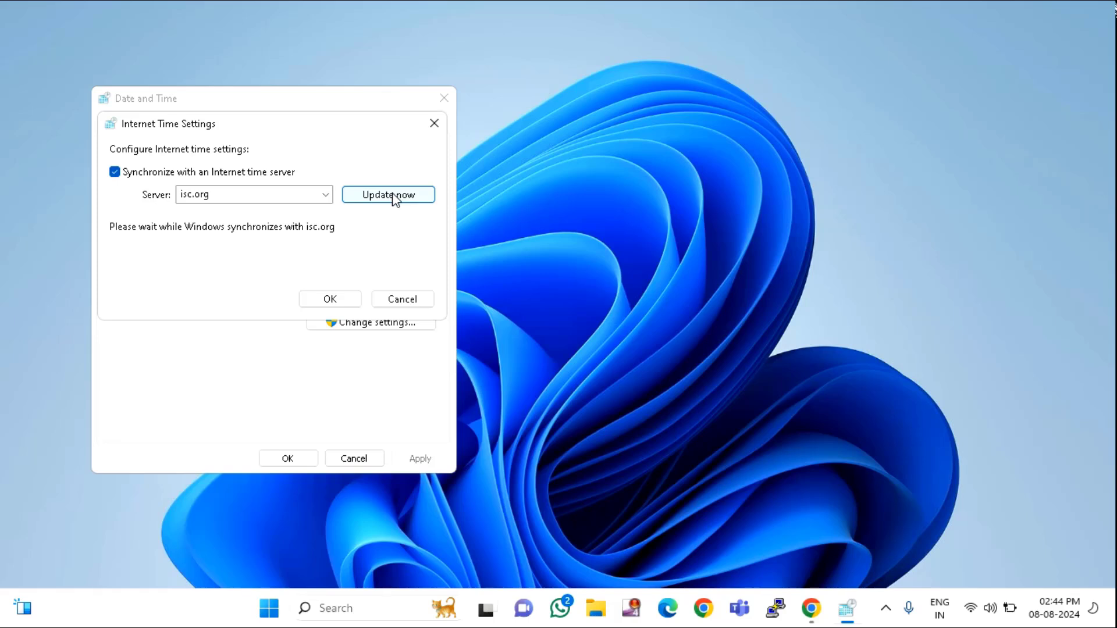
Switch the Internet time server back to pool.ntp.org, synchronize the clock again, and accept the date and time settings
click(325, 194)
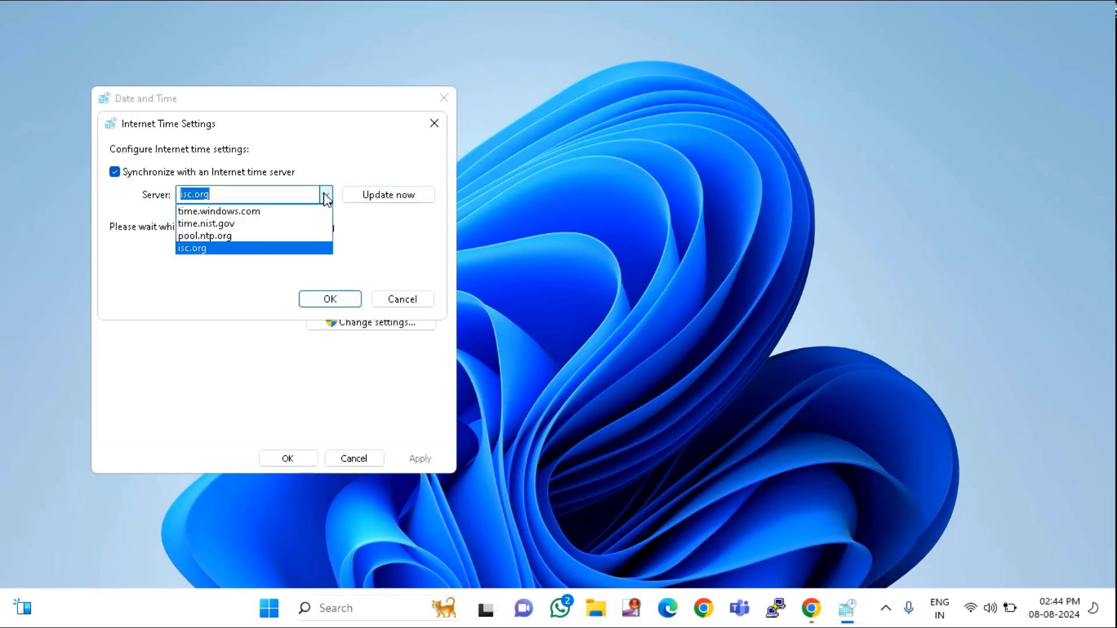
click(250, 236)
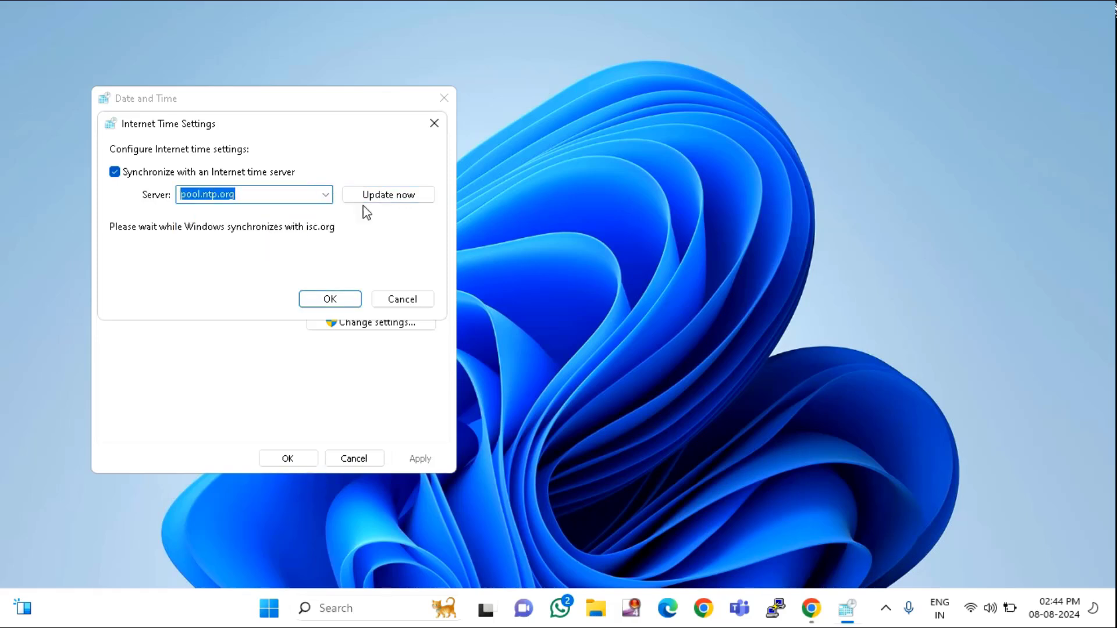
click(404, 202)
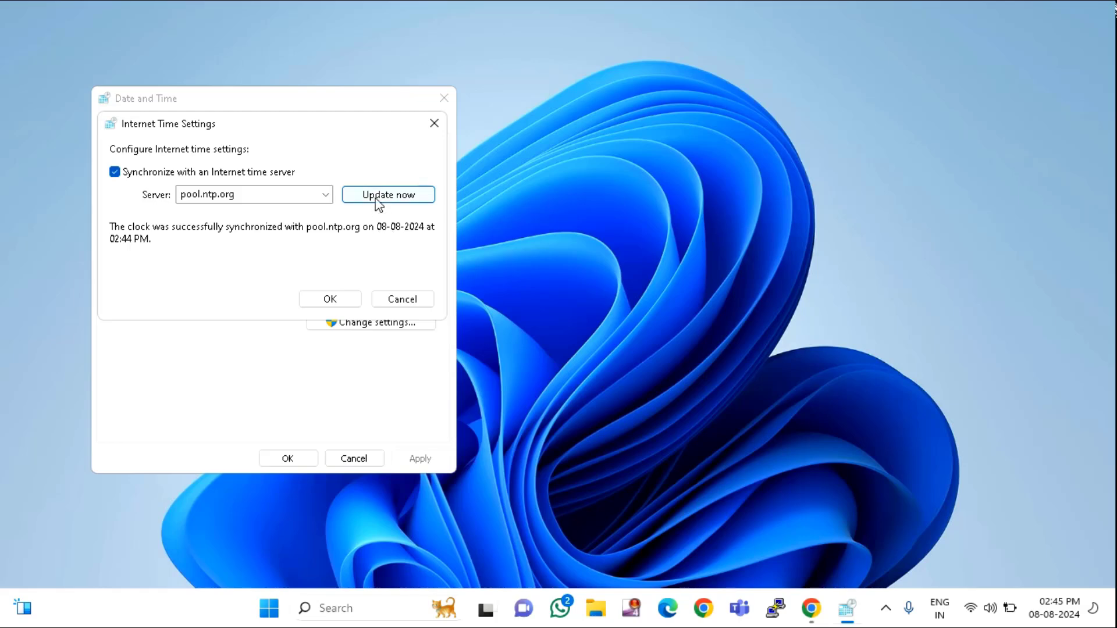
click(376, 199)
click(339, 302)
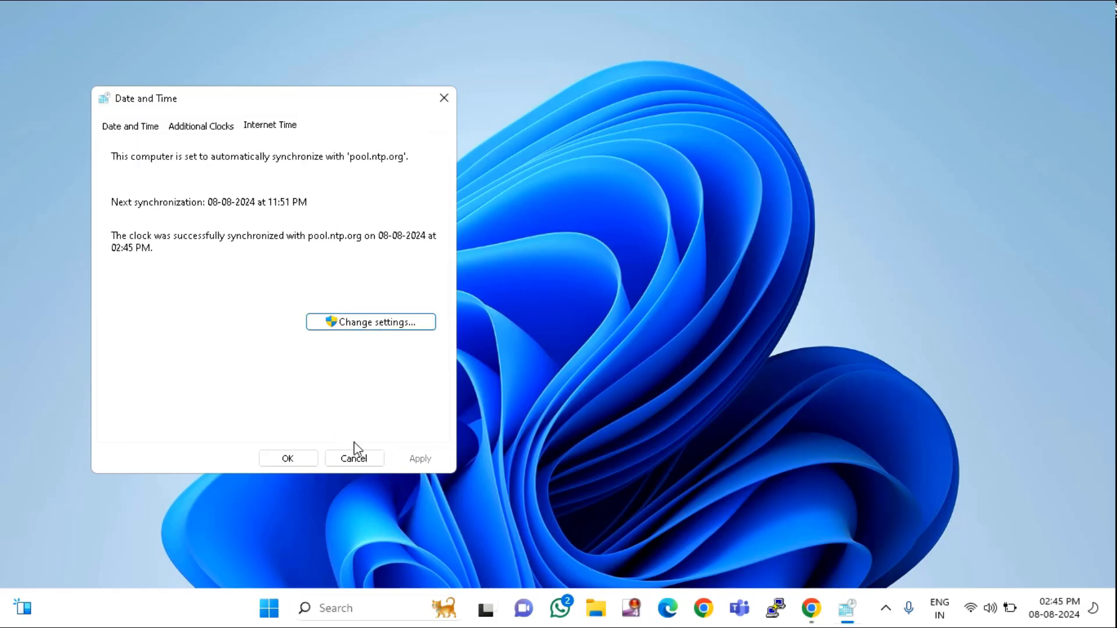
click(301, 458)
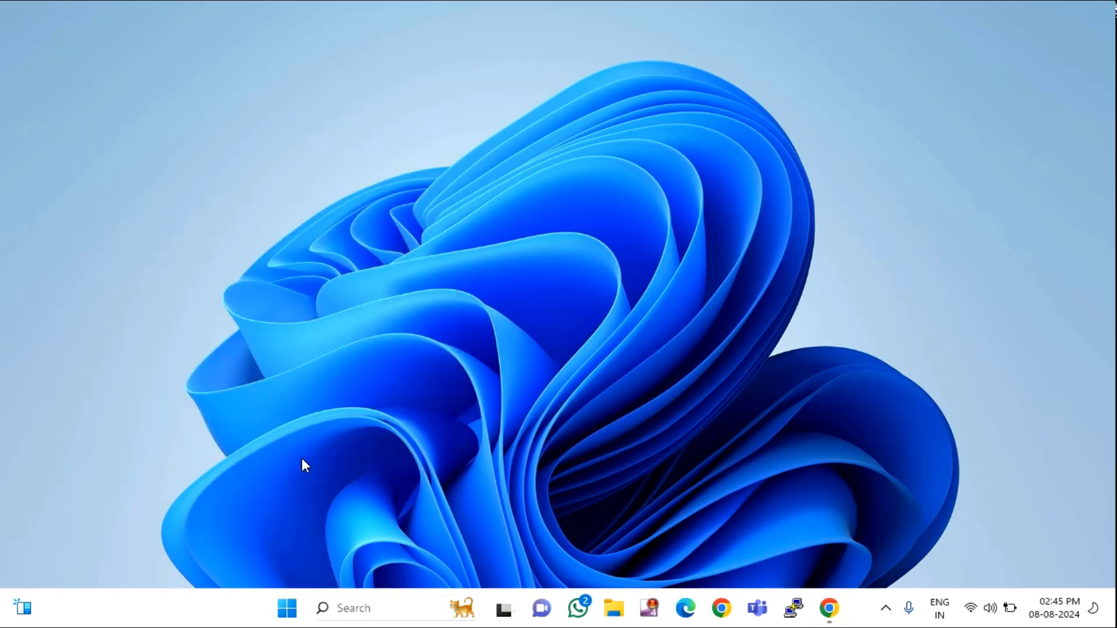